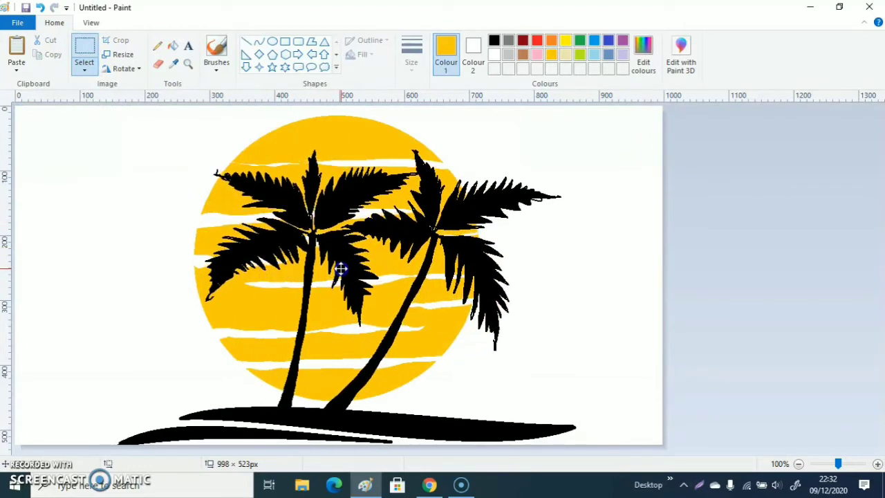
drag(590, 151, 583, 160)
drag(438, 228, 442, 224)
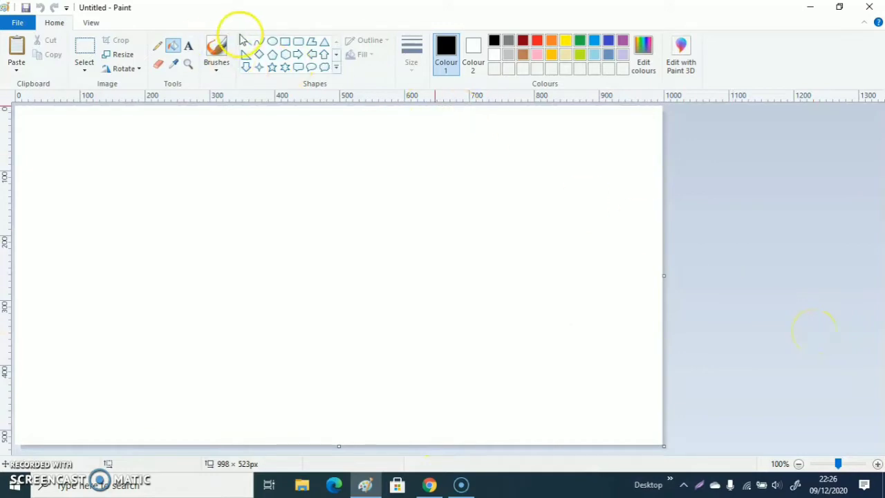
- Draw a black curve about 605 px wide near the canvas's lower edge, arching up on its left and flattening towards its right end
click(259, 43)
drag(155, 374, 543, 381)
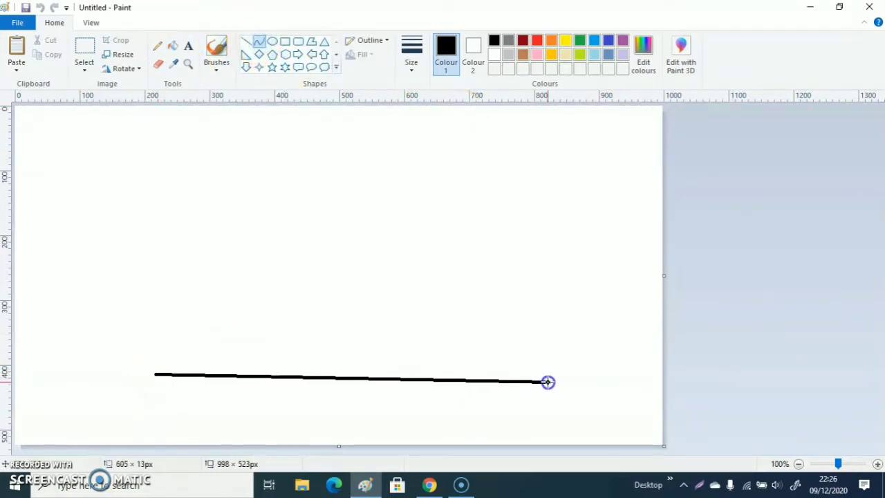
drag(395, 381, 219, 347)
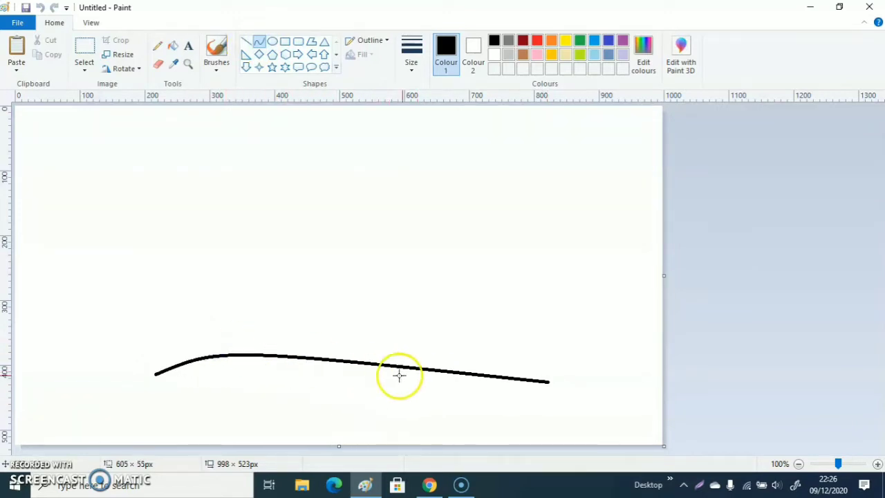
click(450, 374)
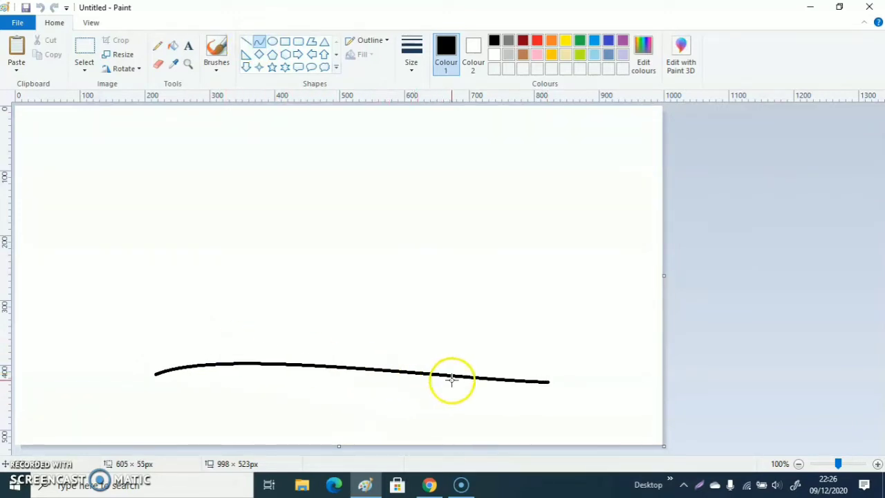
- Close the ground shape with an S-shaped curve bulging down on the right between the same endpoints, and fill it black
click(247, 43)
click(258, 41)
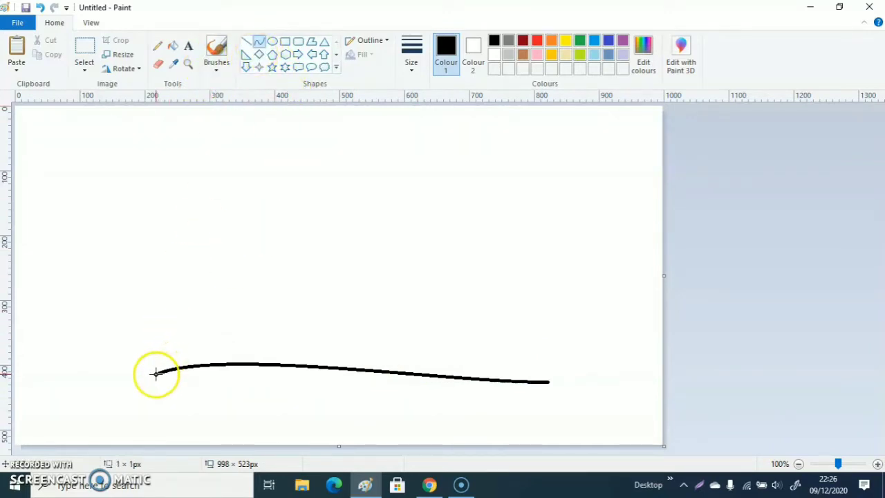
drag(157, 373, 550, 382)
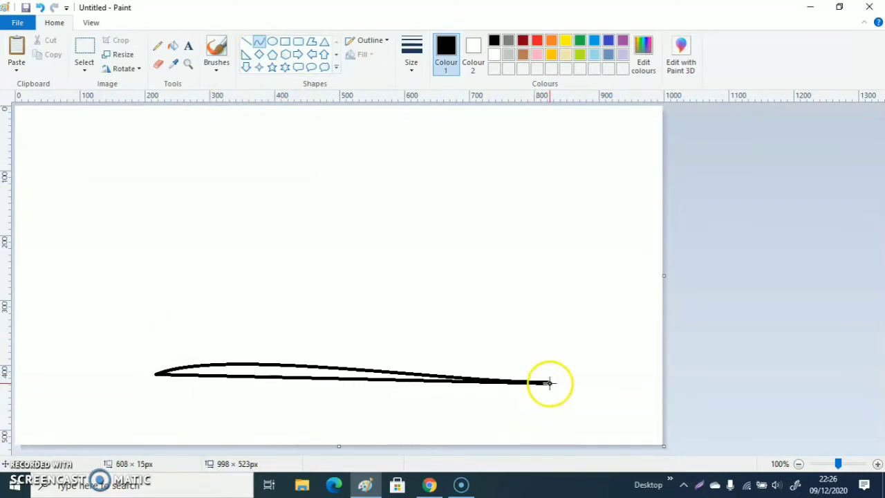
mouse_move(247, 377)
mouse_down()
mouse_move(253, 385)
mouse_move(252, 372)
mouse_up()
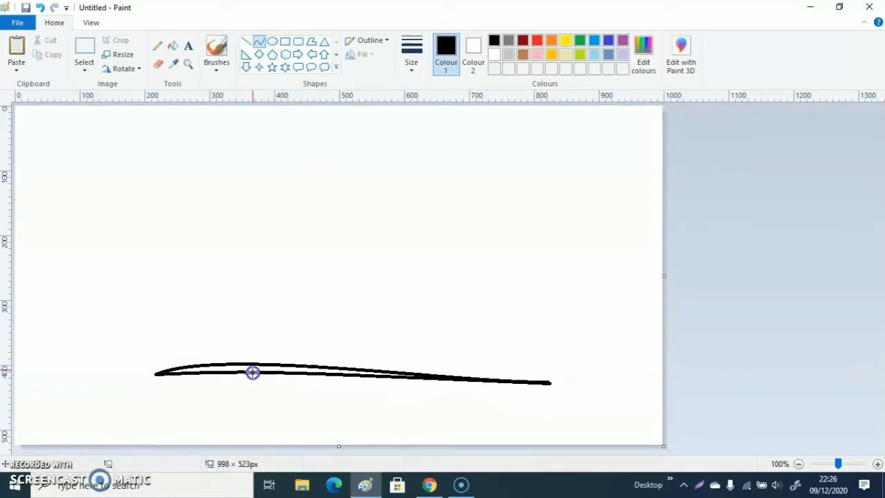
drag(454, 376, 460, 418)
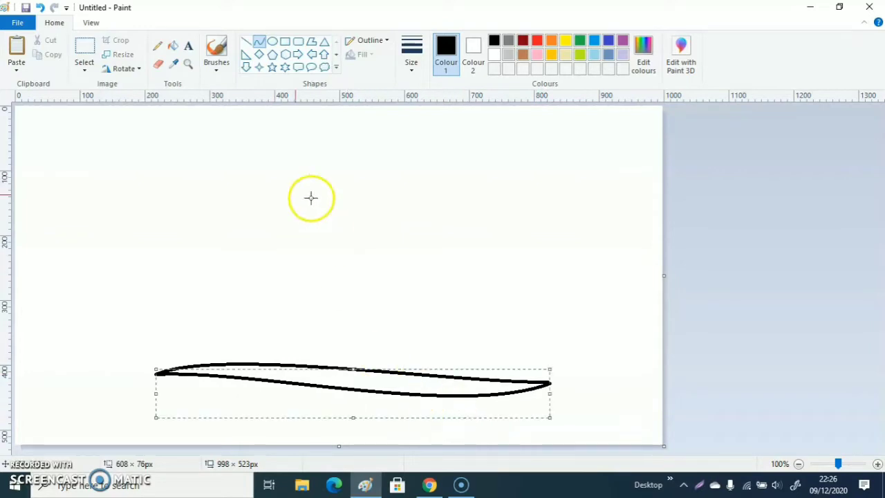
click(174, 46)
click(344, 374)
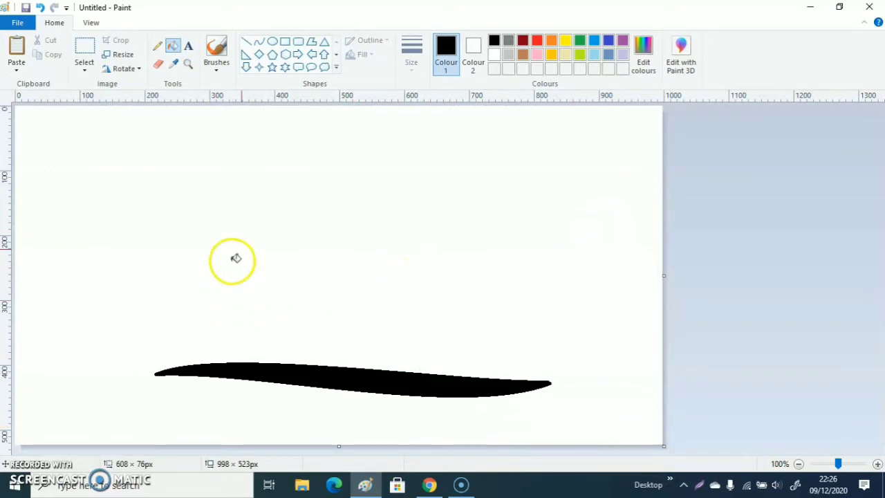
- Draw a second curve about 418 px wide just below the ground shape's left part, arching up on its left
click(258, 41)
drag(95, 399, 368, 399)
drag(189, 398, 211, 385)
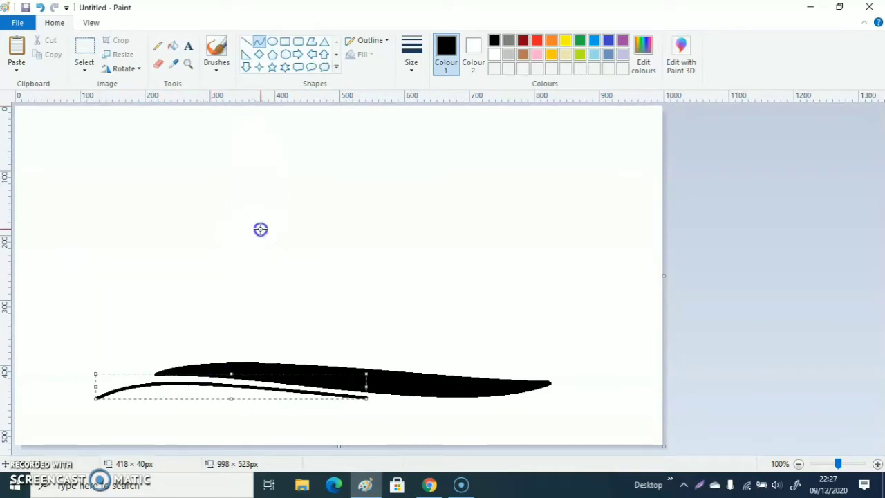
- Close the smaller ground shape with a shallower curve between its endpoints and fill it black
click(244, 66)
click(261, 42)
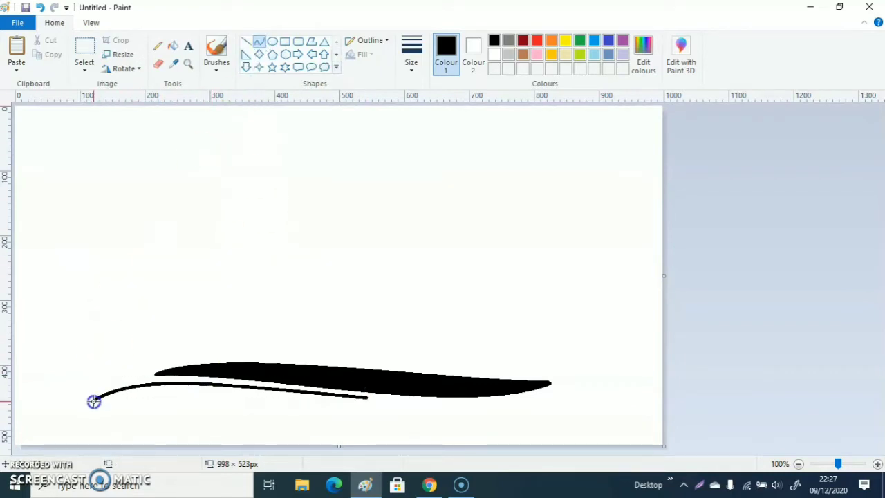
drag(93, 401, 366, 397)
click(230, 399)
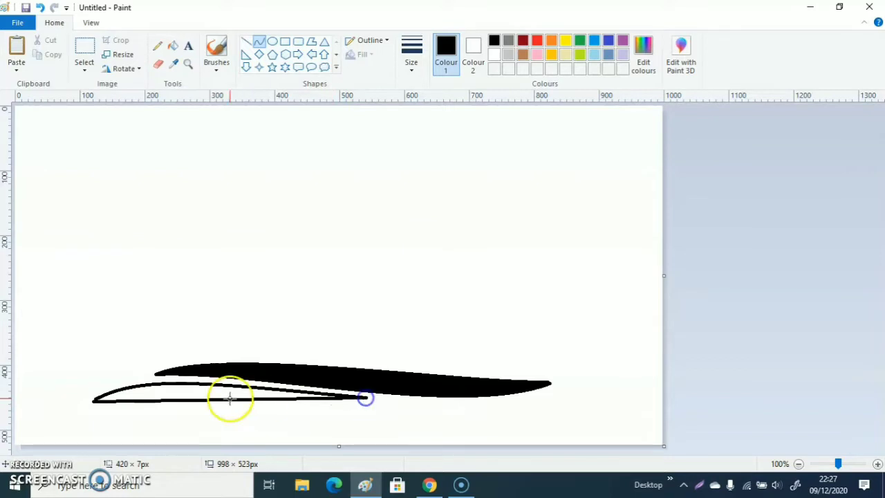
drag(142, 401, 244, 392)
click(174, 46)
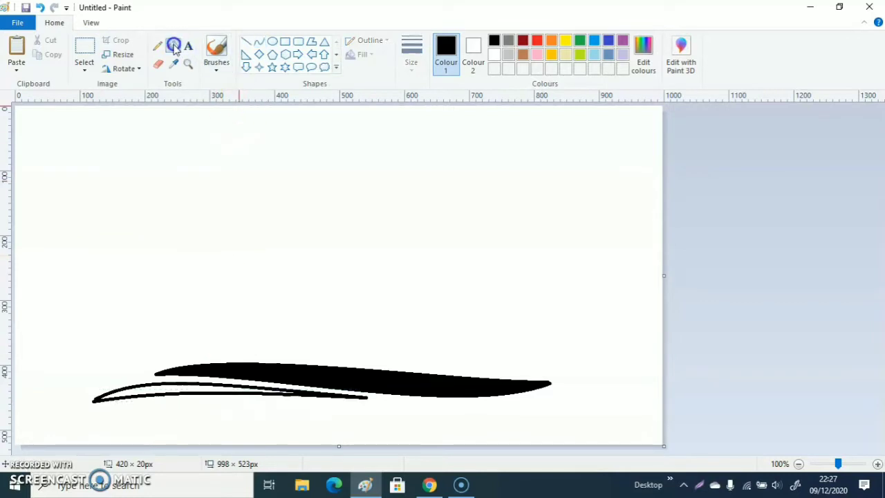
click(172, 392)
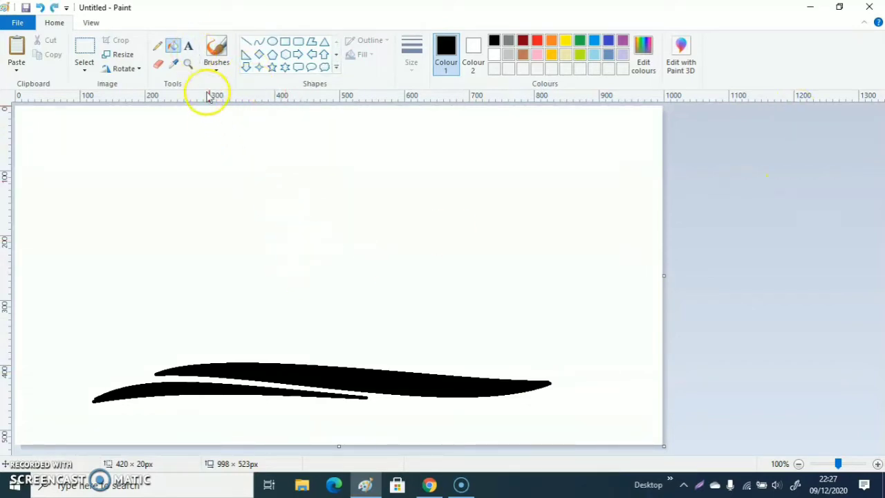
- Pencil a slightly curved, narrow left palm trunk rising from the ground at the thickest line size, and fill it black
click(158, 52)
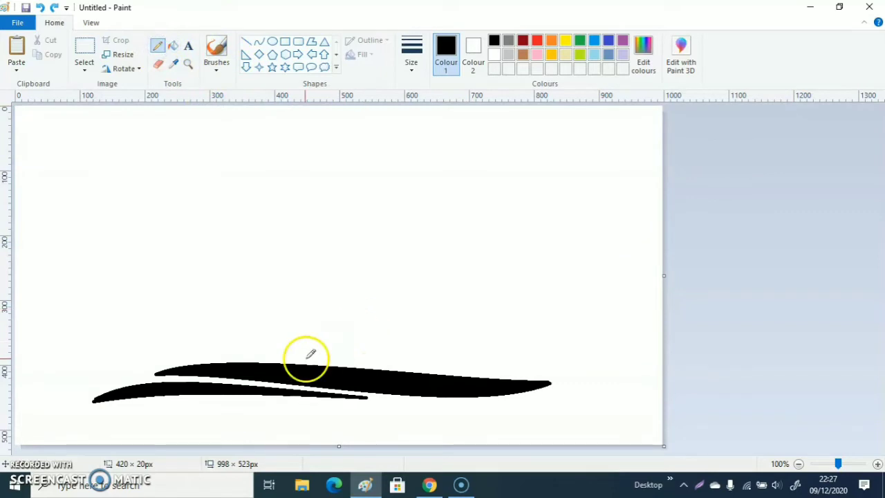
click(274, 355)
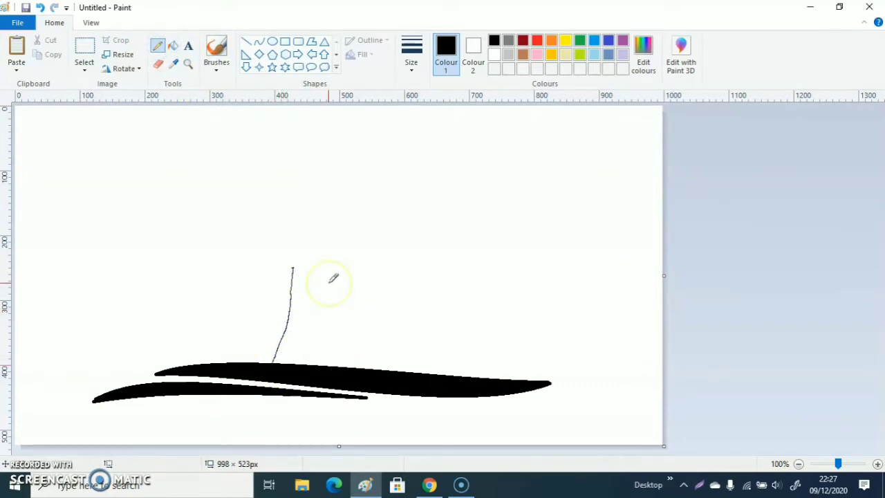
key(ctrl+z)
click(411, 56)
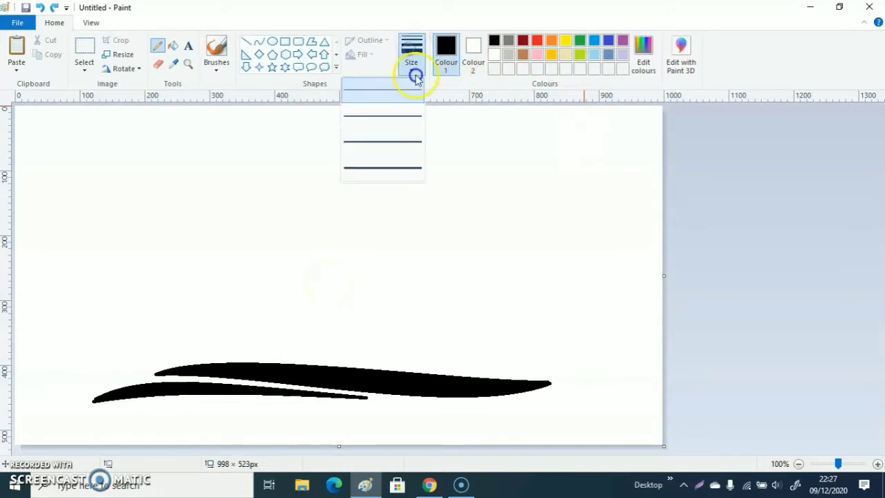
click(401, 150)
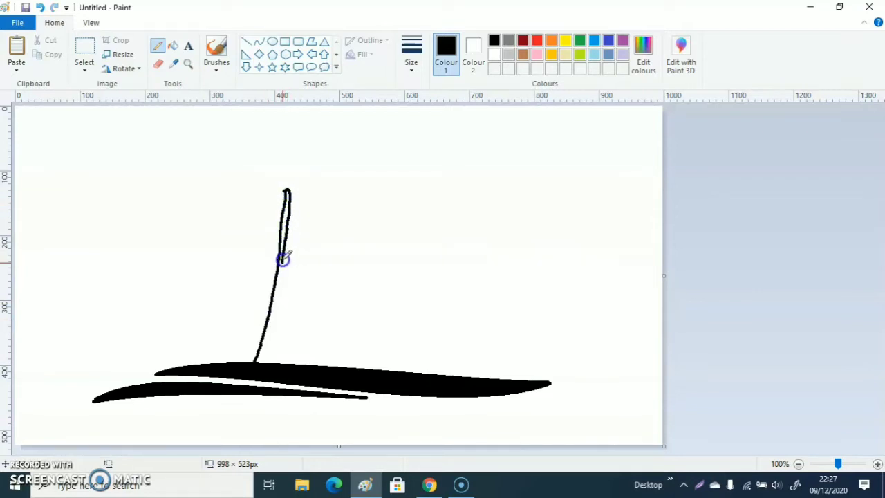
drag(283, 259, 279, 291)
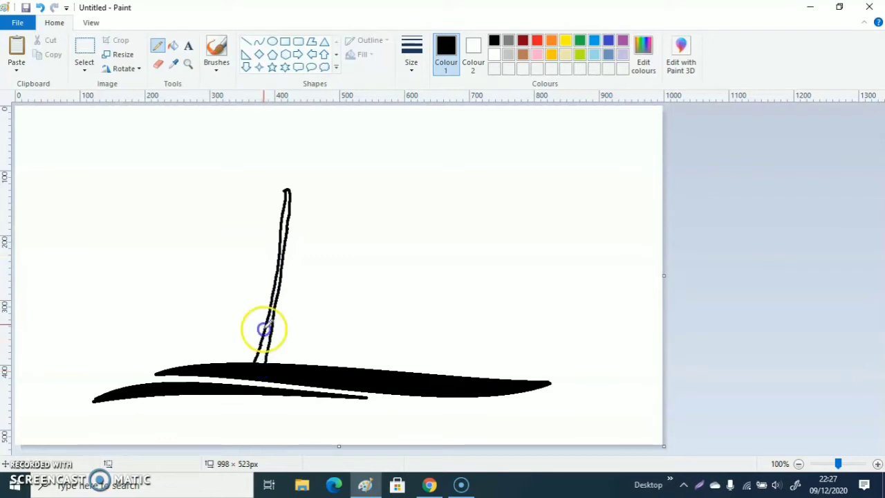
click(170, 47)
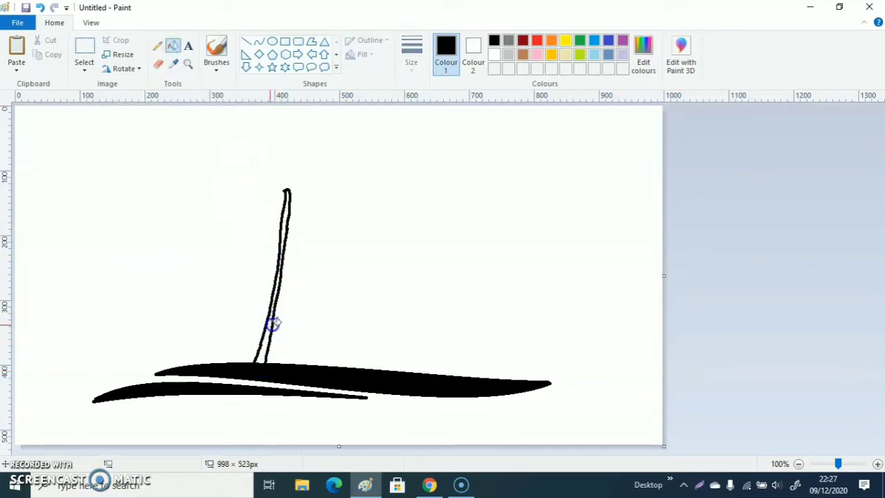
click(271, 339)
- Pencil a second palm trunk leaning to the right beside the first, and fill it black
click(158, 46)
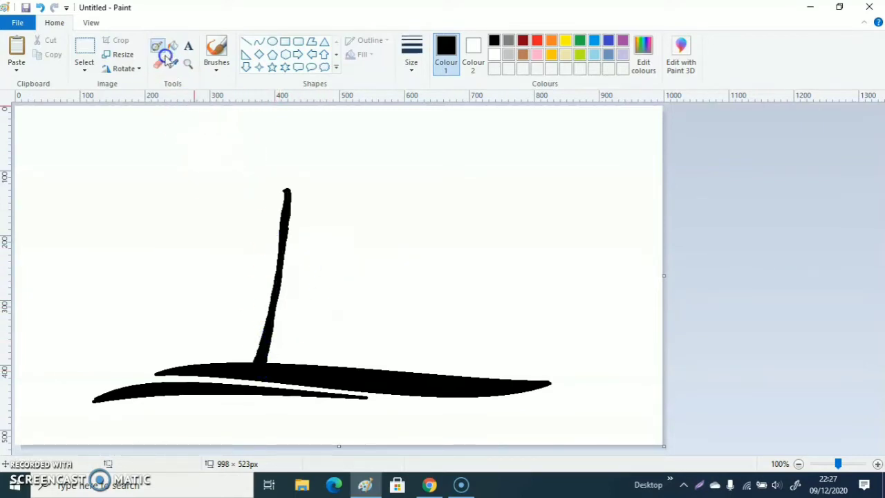
mouse_move(311, 354)
mouse_down()
mouse_move(369, 280)
mouse_move(404, 208)
mouse_up()
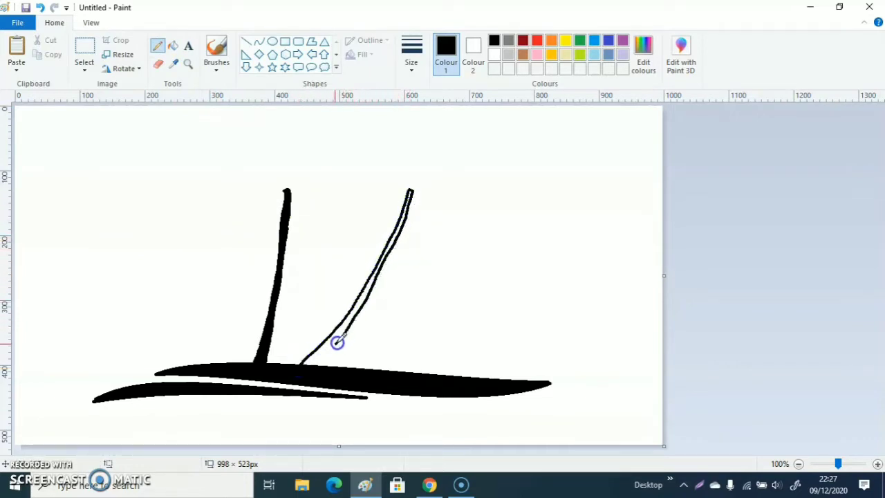
click(173, 47)
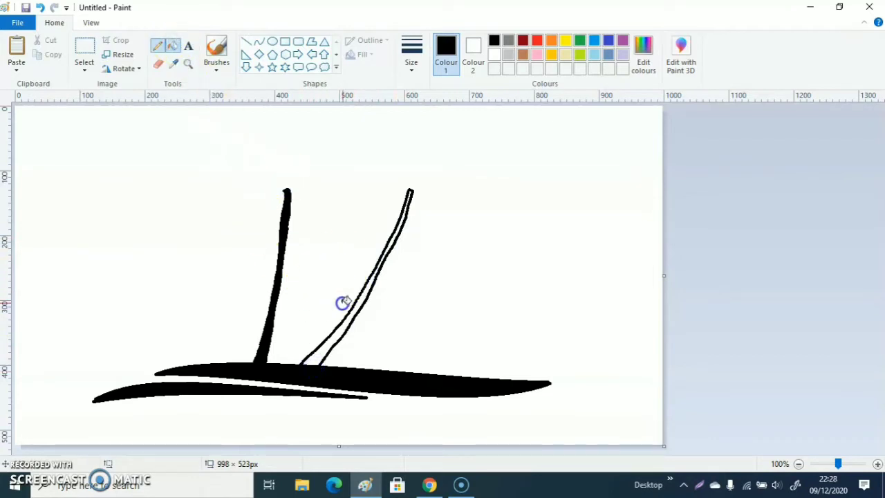
click(338, 335)
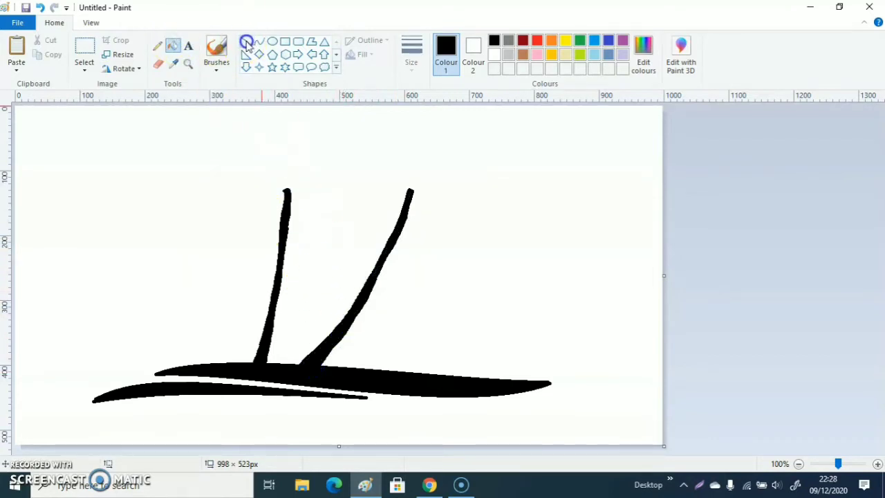
- Pencil a frond midrib curving down to the left from the left trunk's top, using the second-thinnest line size
click(158, 46)
click(411, 54)
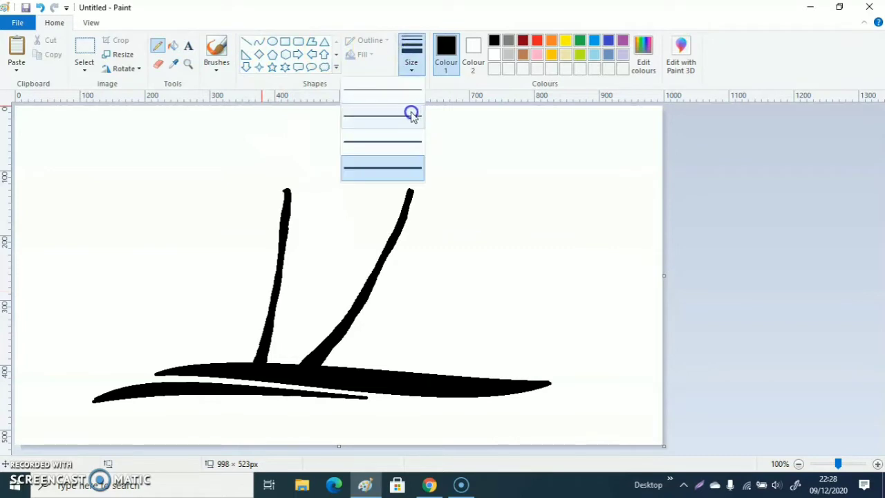
click(396, 117)
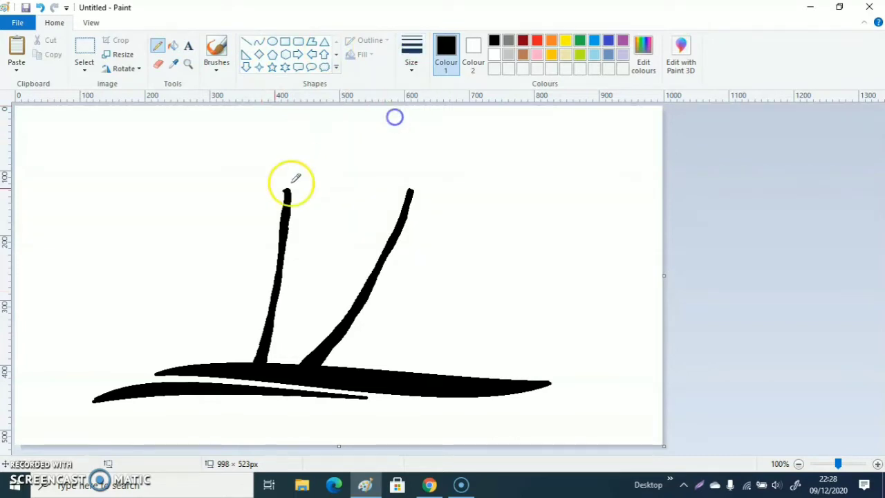
click(287, 193)
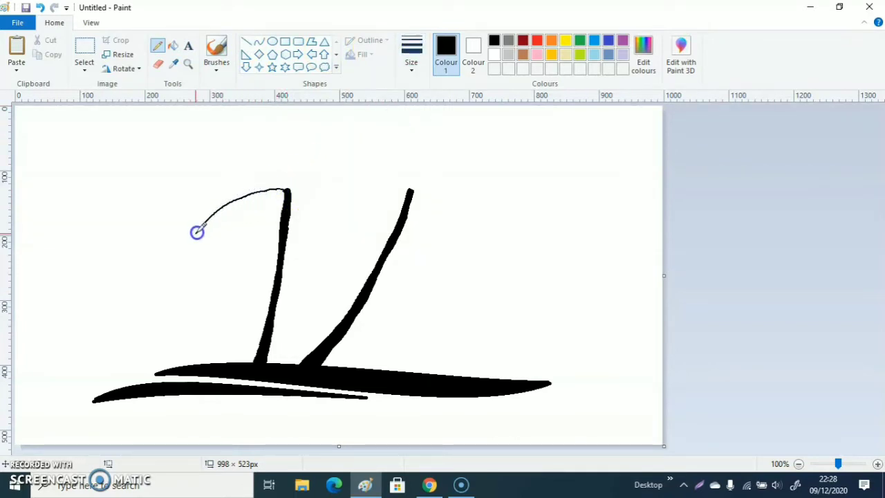
drag(197, 231, 194, 240)
- Outline jagged leaf edges above and below the left frond's midrib and fill both halves black
mouse_move(285, 184)
mouse_down()
mouse_move(247, 177)
mouse_move(265, 181)
mouse_move(190, 204)
mouse_move(208, 204)
mouse_move(186, 216)
mouse_move(193, 231)
mouse_move(180, 256)
mouse_up()
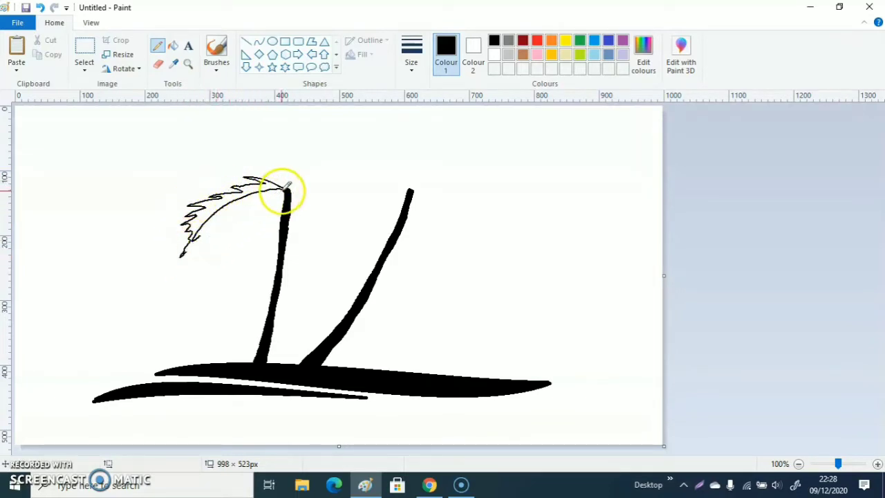
drag(288, 186, 282, 200)
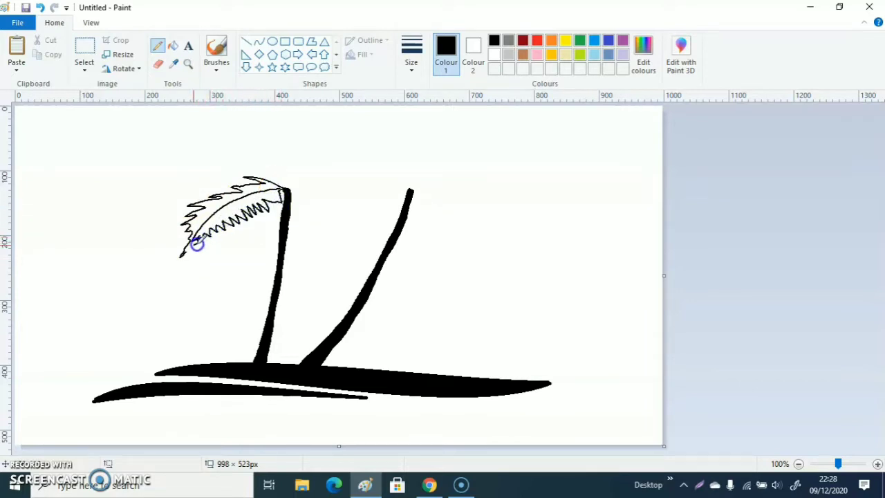
click(173, 46)
click(194, 228)
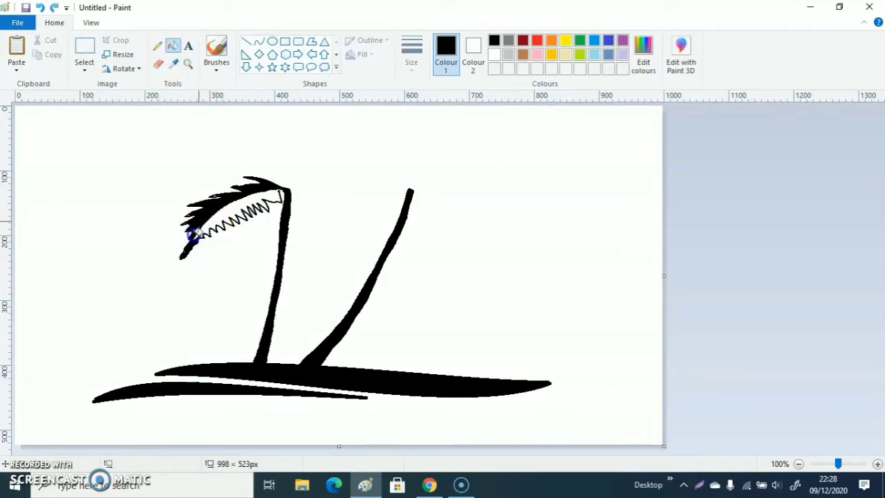
click(158, 46)
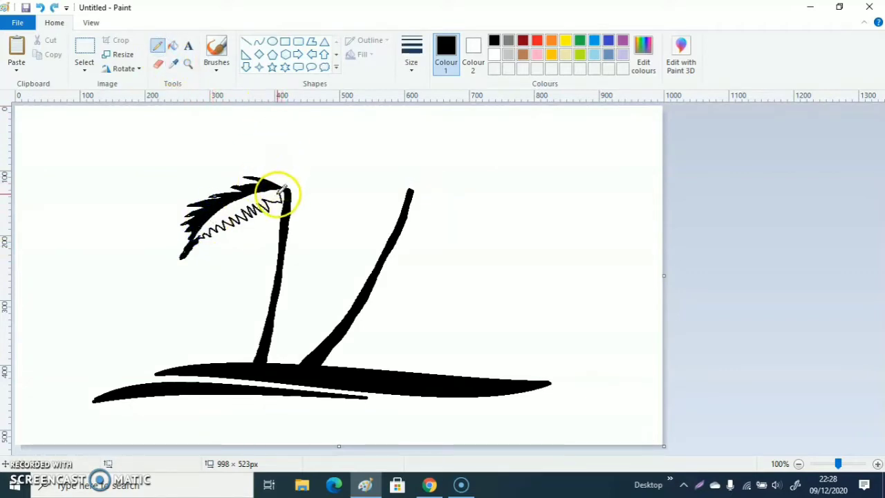
click(173, 45)
click(246, 202)
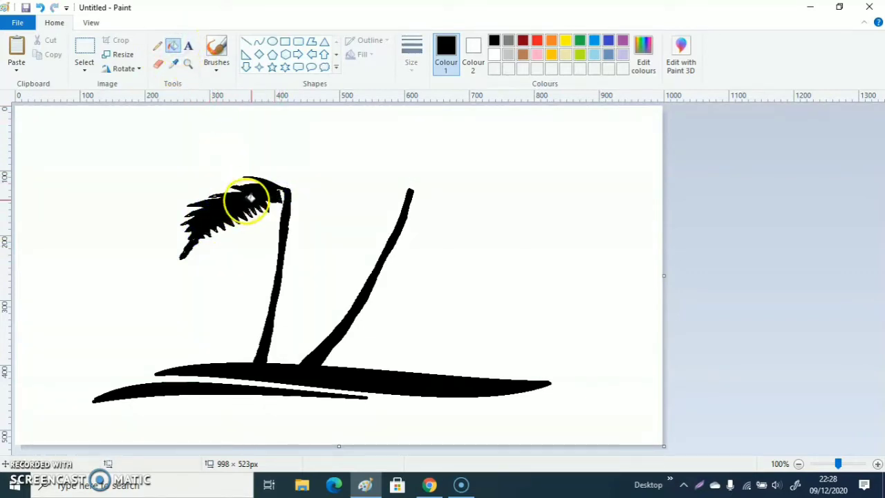
- Undo the left frond's black fills and jagged outlines back to its bare midrib
key(ctrl+z)
key(ctrl+z)
key(ctrl+z)
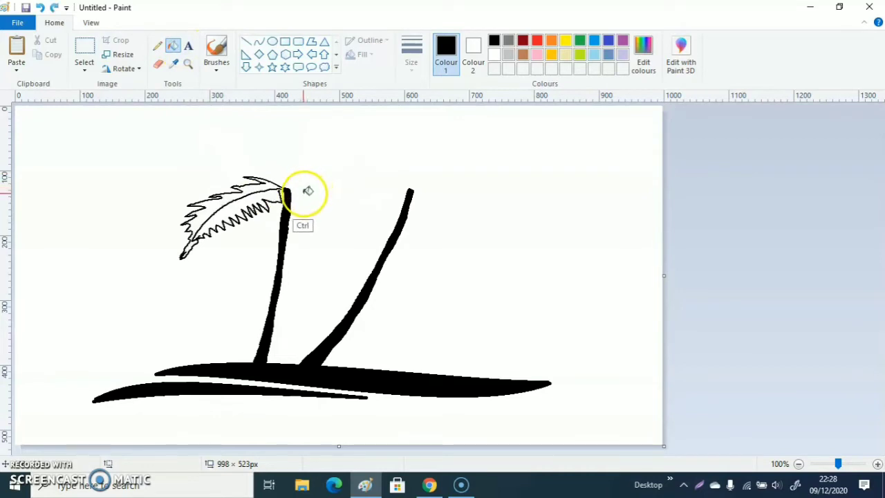
- Pencil new jagged leaf edges above and below the left frond's midrib on the left palm, and fill both halves black
click(157, 46)
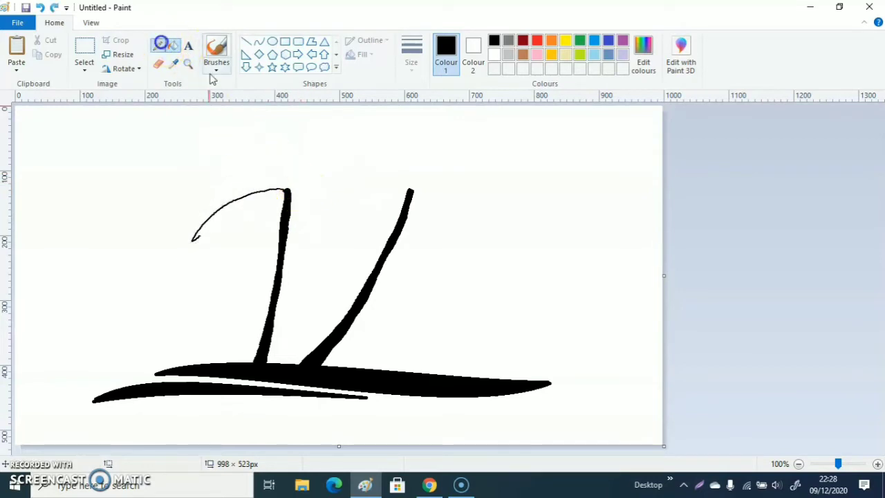
mouse_move(287, 188)
mouse_down()
mouse_move(235, 172)
mouse_move(253, 182)
mouse_move(207, 184)
mouse_move(227, 194)
mouse_move(201, 191)
mouse_move(217, 198)
mouse_move(183, 213)
mouse_move(191, 229)
mouse_move(184, 254)
mouse_up()
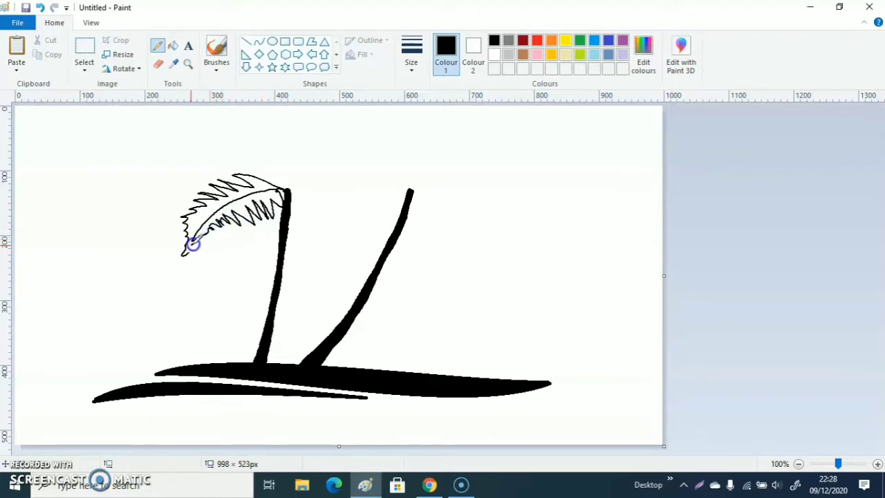
click(173, 46)
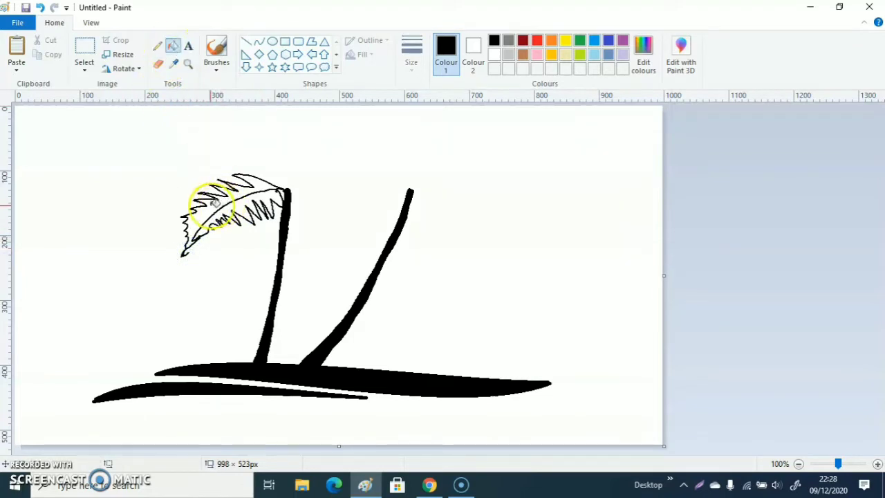
click(242, 202)
click(276, 194)
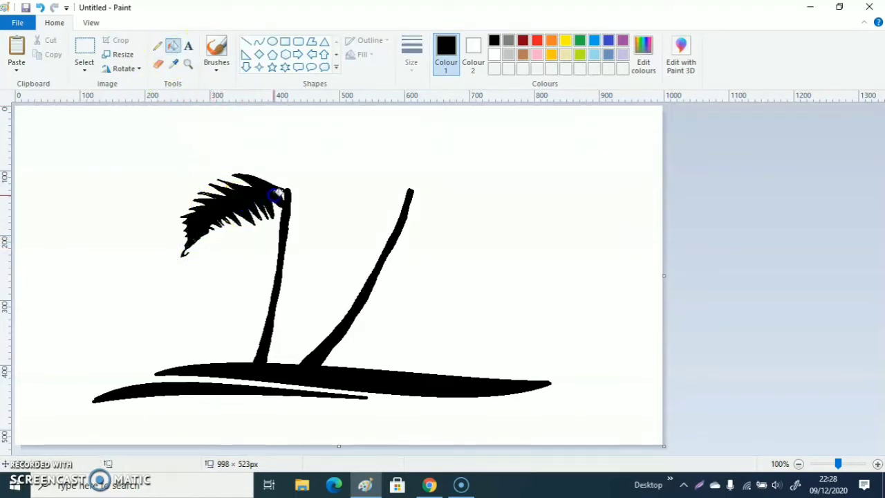
- Pencil a jagged-edged frond drooping to the right from the left trunk's top, and fill both halves black
click(155, 44)
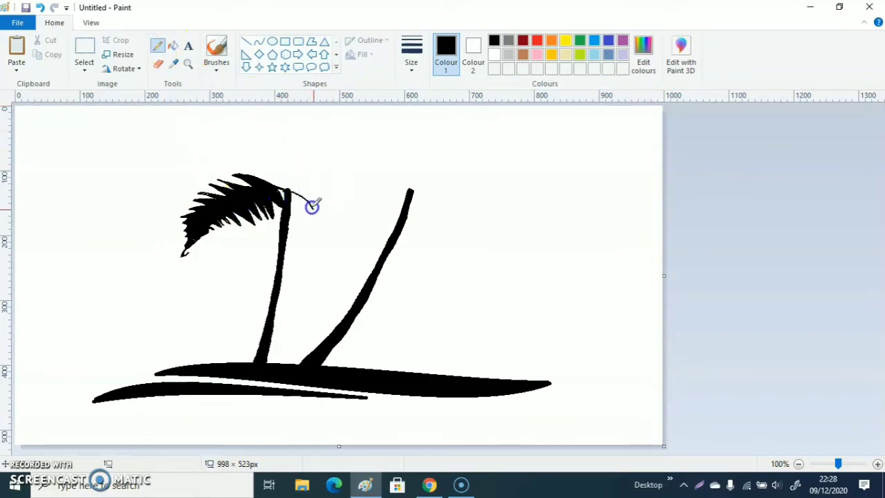
click(292, 188)
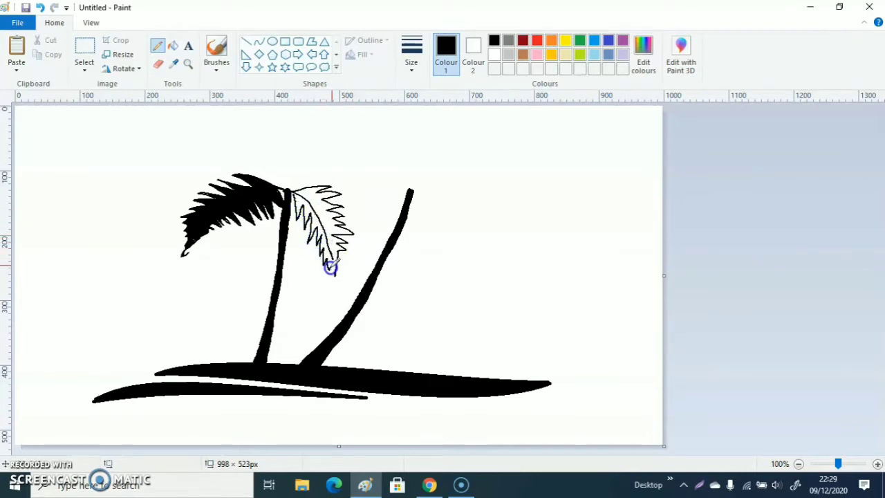
click(173, 47)
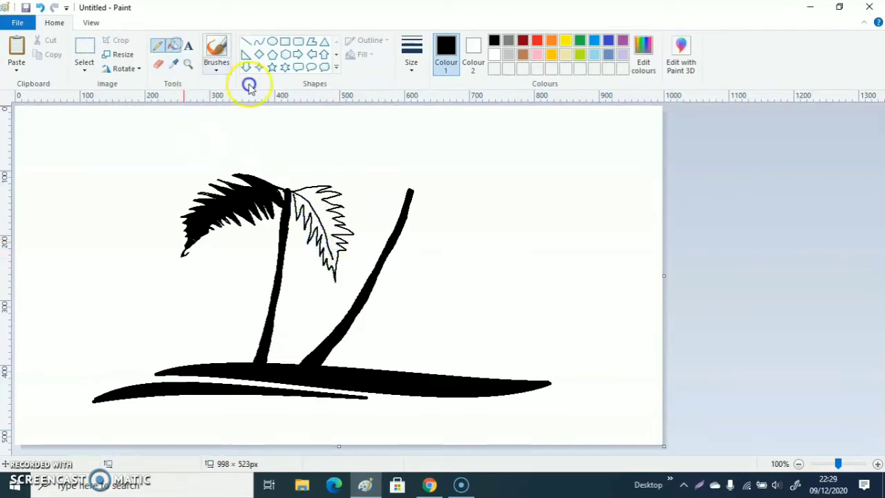
click(306, 201)
key(ctrl+z)
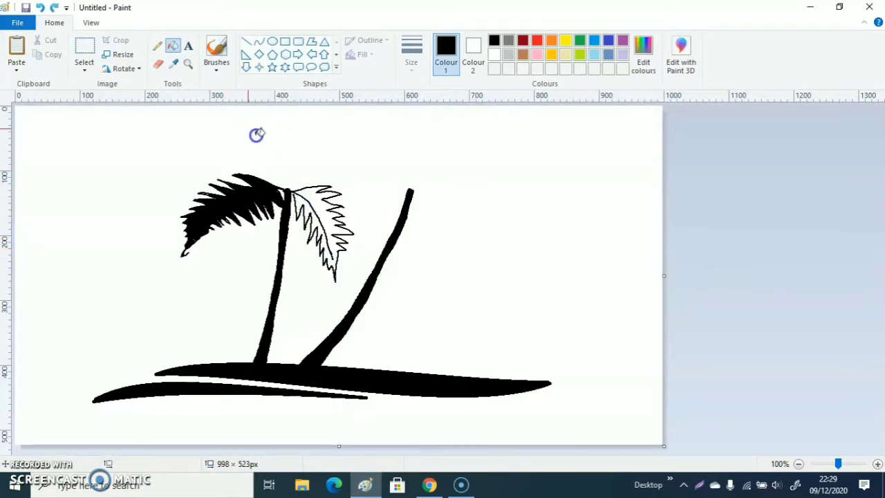
click(158, 45)
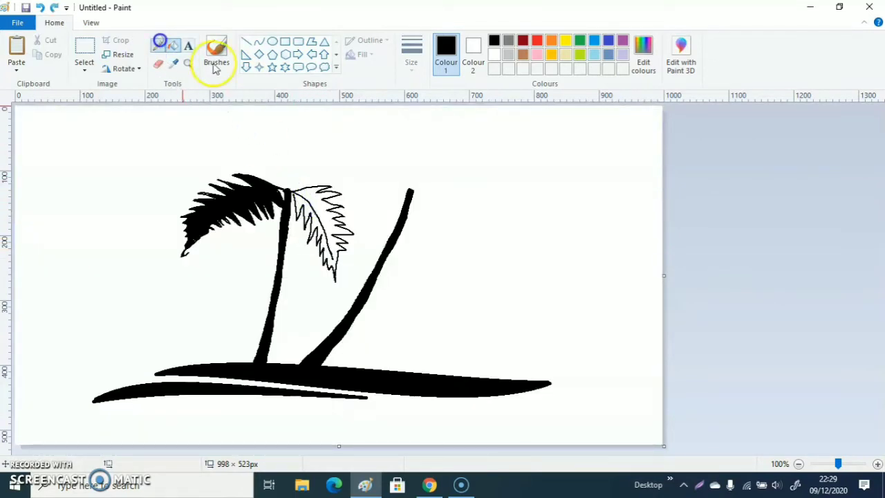
click(174, 47)
click(313, 206)
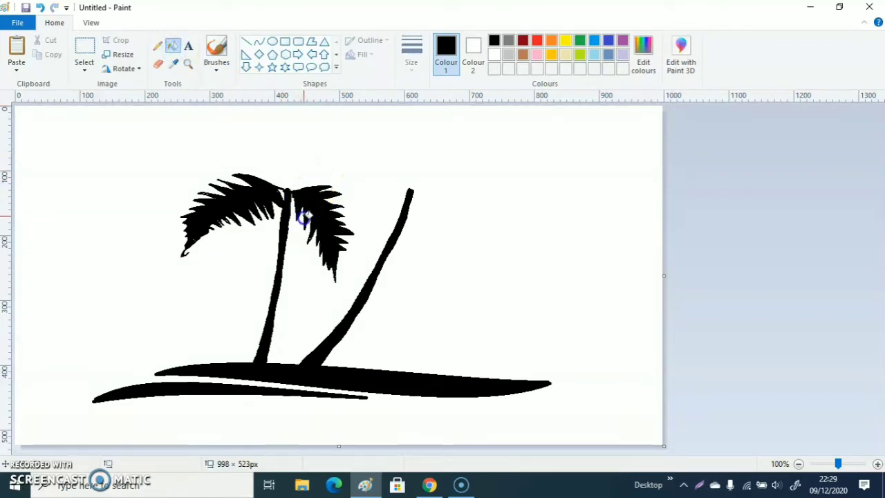
- Pencil a jagged-edged frond rising to the upper right from the left trunk's top, and fill both halves black
click(158, 47)
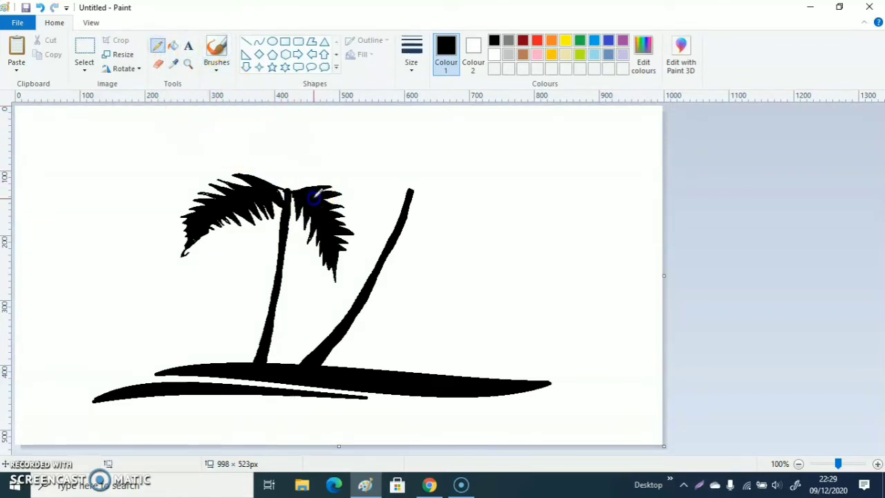
drag(292, 186, 375, 132)
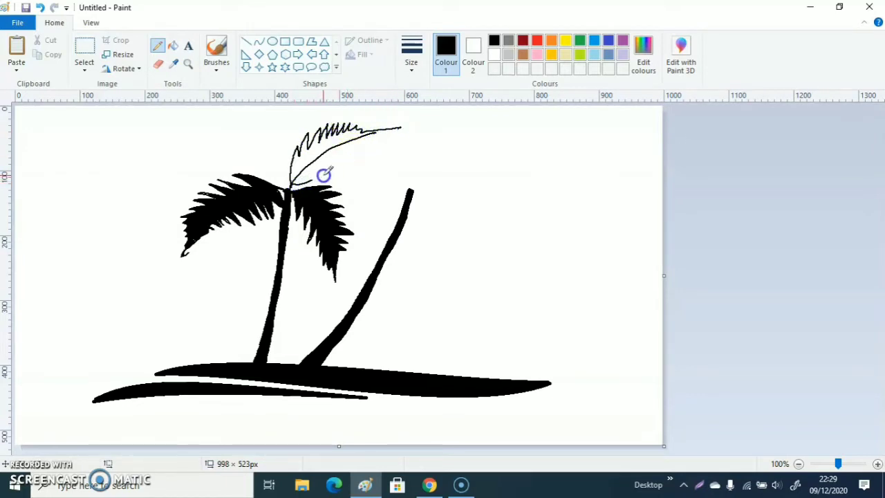
drag(358, 150, 372, 141)
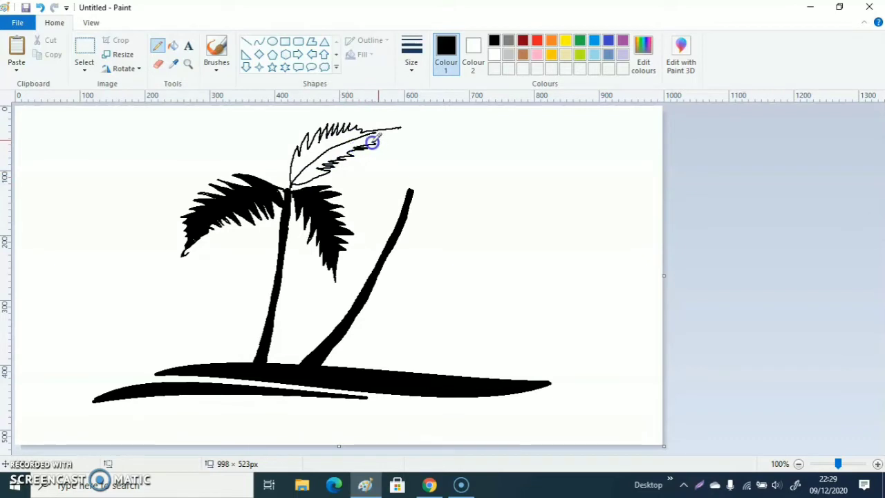
click(173, 46)
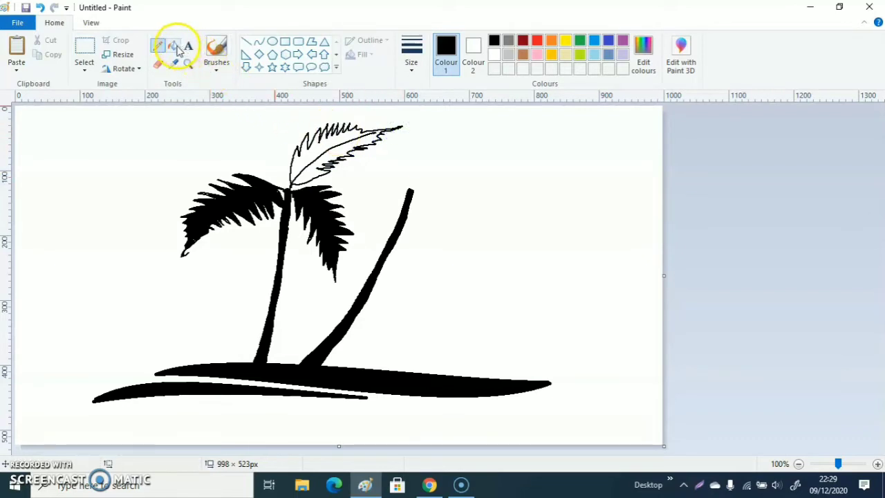
click(318, 147)
click(327, 151)
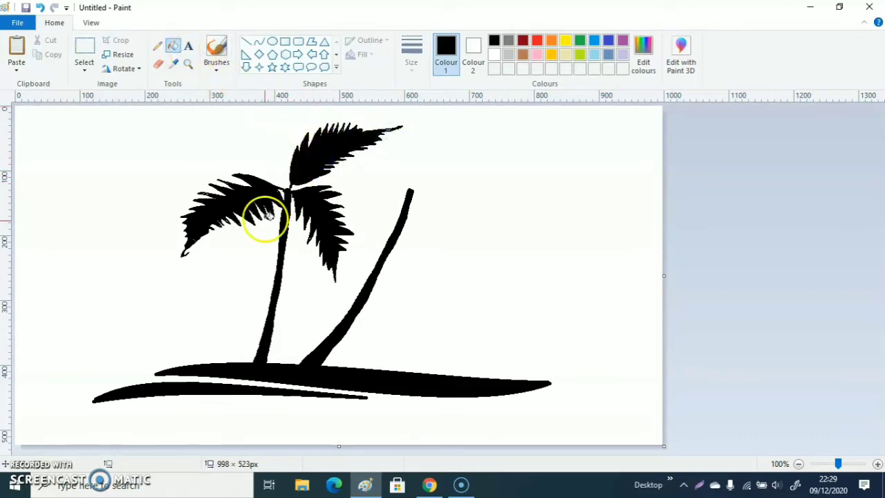
- Pencil a jagged-edged frond rising to the upper left from the left trunk's top, and fill its upper half black
click(156, 44)
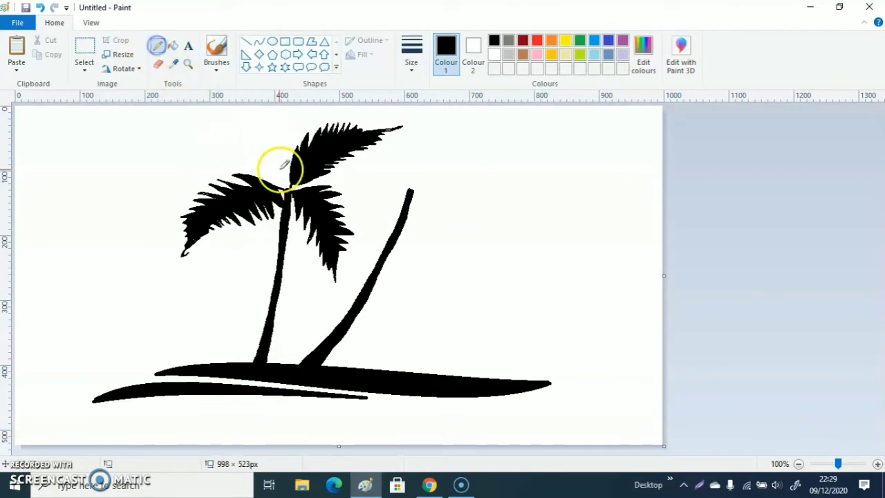
drag(293, 191, 267, 163)
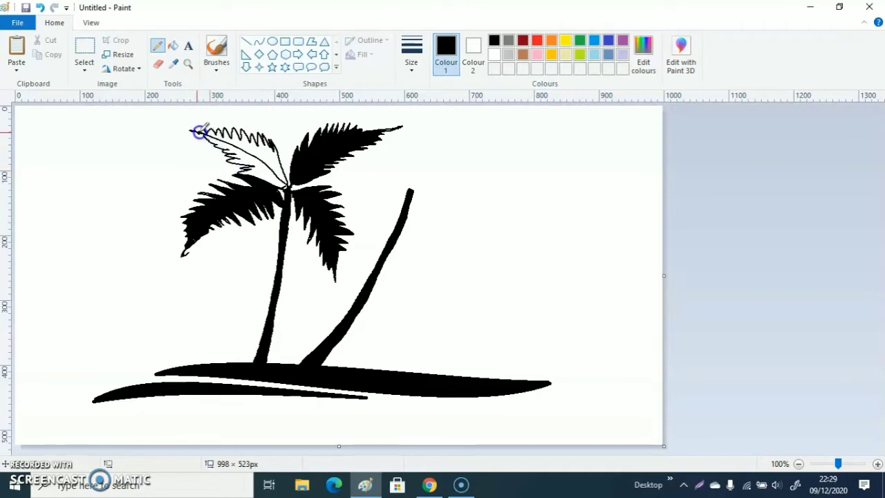
click(172, 45)
click(277, 148)
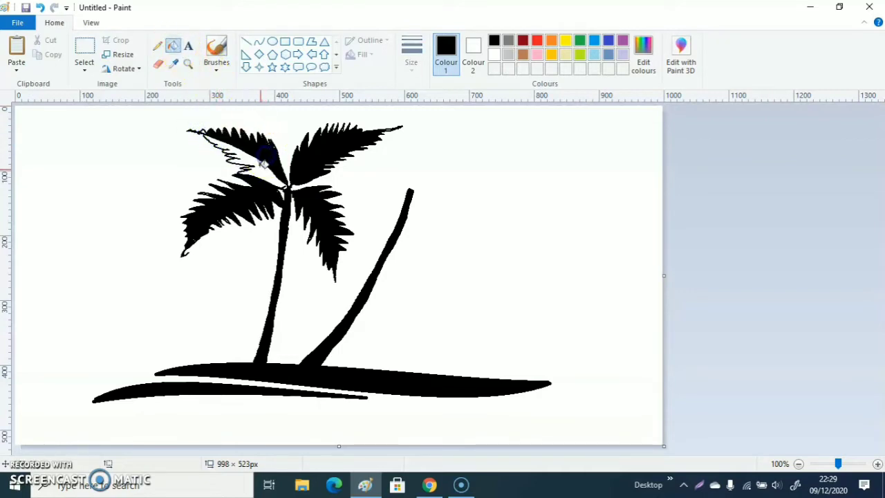
- Undo the upper-left frond's black fill and its lower jagged edge, keeping the midrib and upper edge
key(ctrl+z)
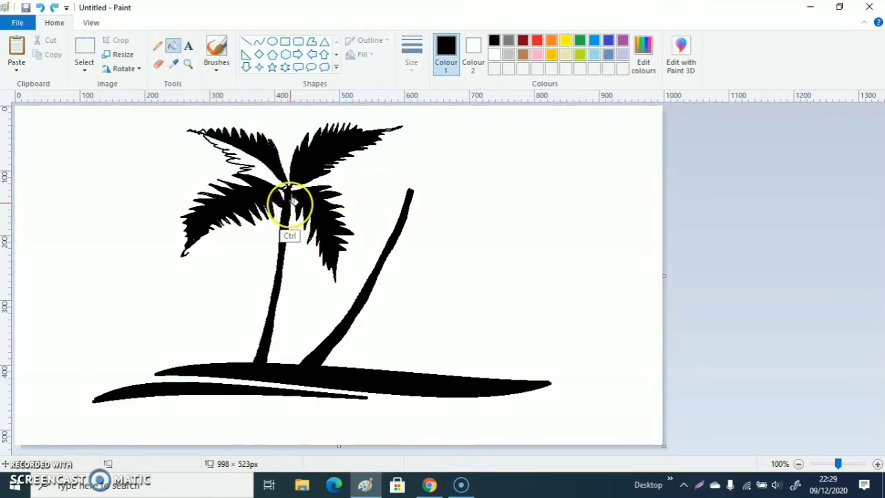
key(ctrl+z)
key(ctrl+z)
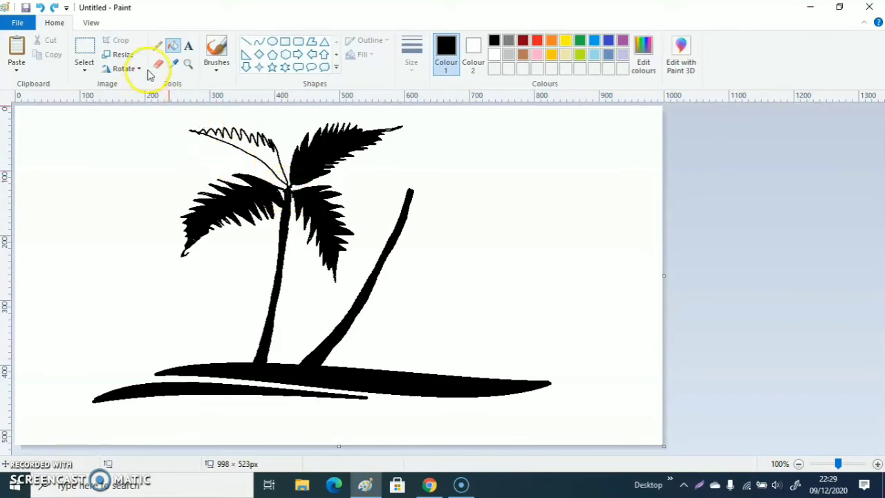
- Pencil a new jagged lower edge on the left palm's upper-left frond, closed at the tip, and fill both halves black
click(157, 45)
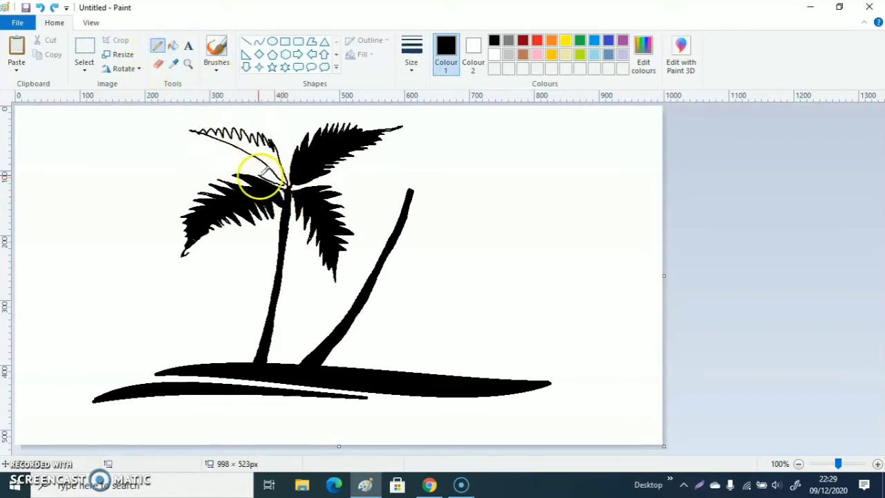
mouse_move(263, 174)
mouse_down()
mouse_move(220, 161)
mouse_move(245, 154)
mouse_move(221, 149)
mouse_up()
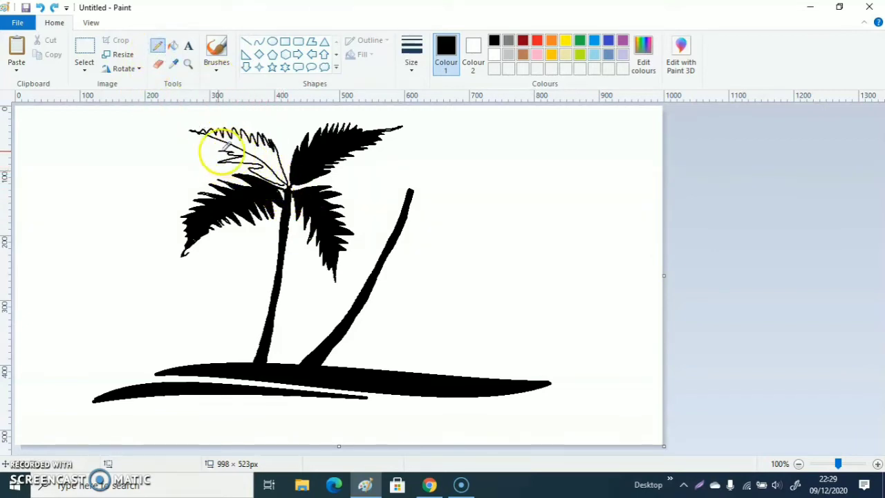
click(172, 45)
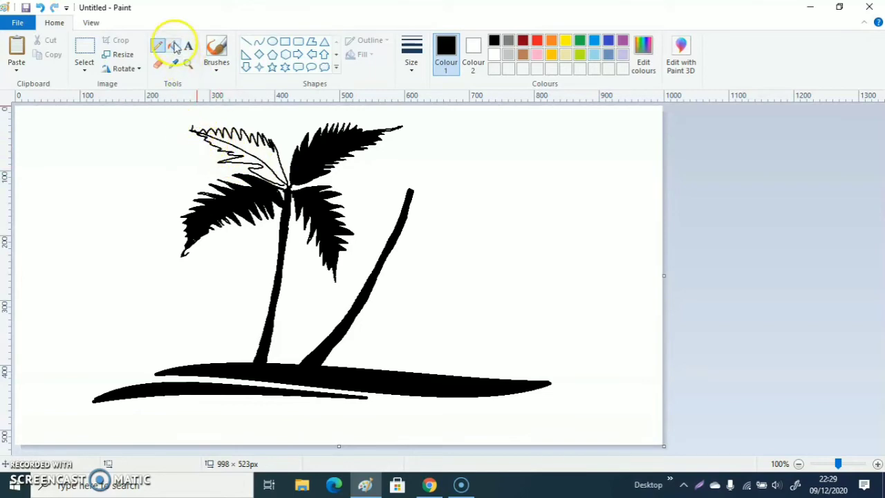
click(257, 139)
click(270, 160)
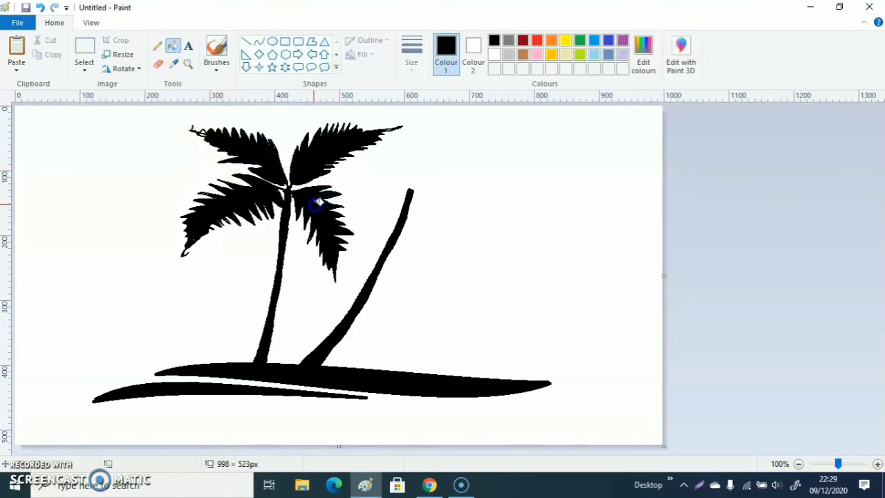
- Pencil a jagged-edged frond drooping to the right from the right trunk's top, and fill both halves black
click(158, 46)
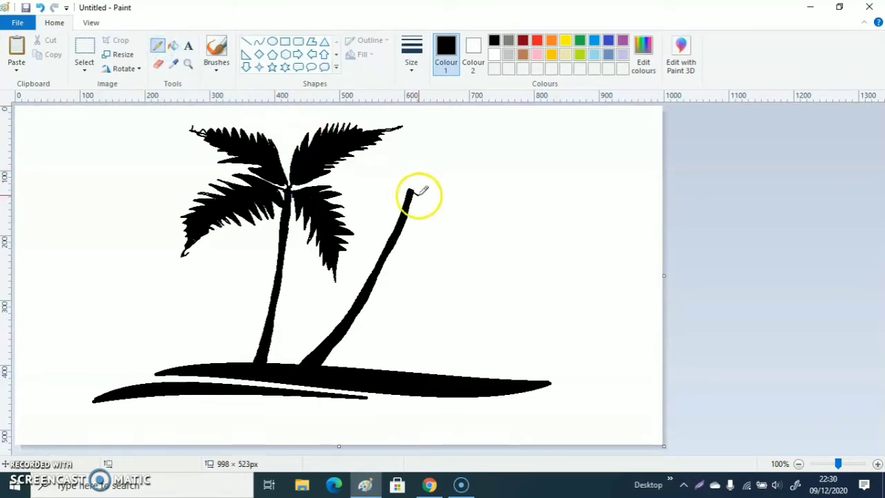
mouse_move(413, 191)
mouse_down()
mouse_move(450, 219)
mouse_move(467, 273)
mouse_up()
click(413, 193)
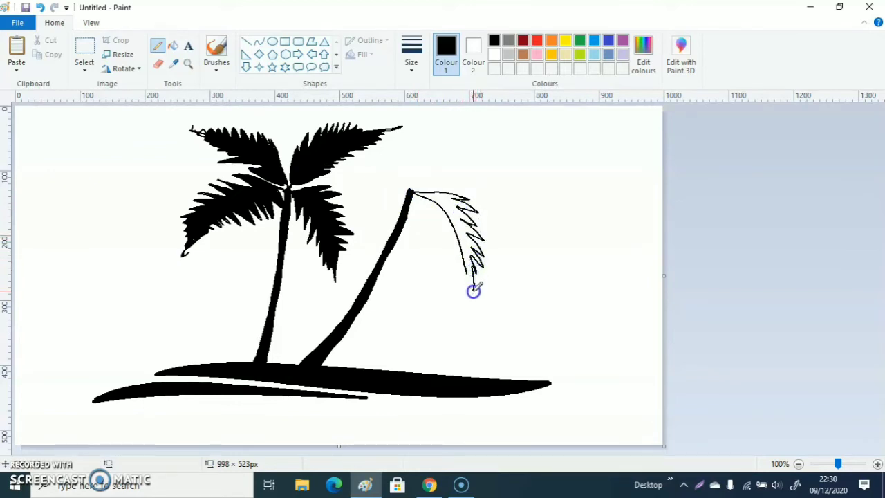
drag(473, 290, 470, 303)
drag(415, 195, 424, 244)
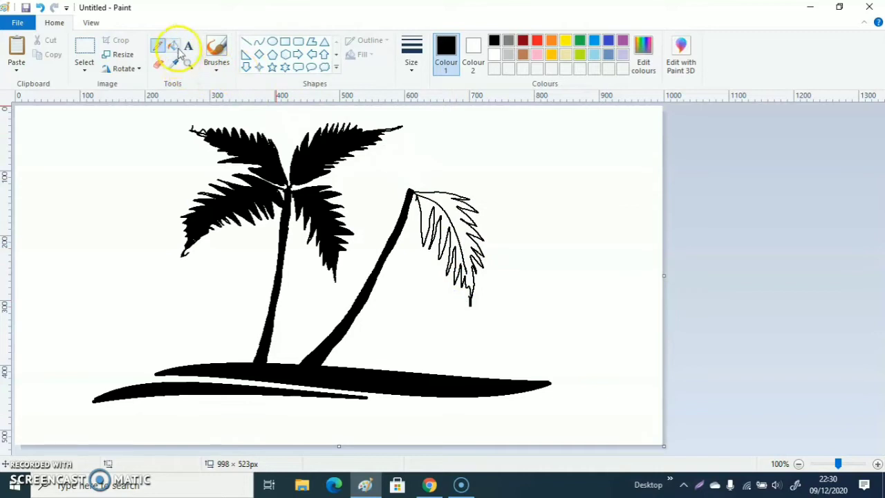
click(450, 205)
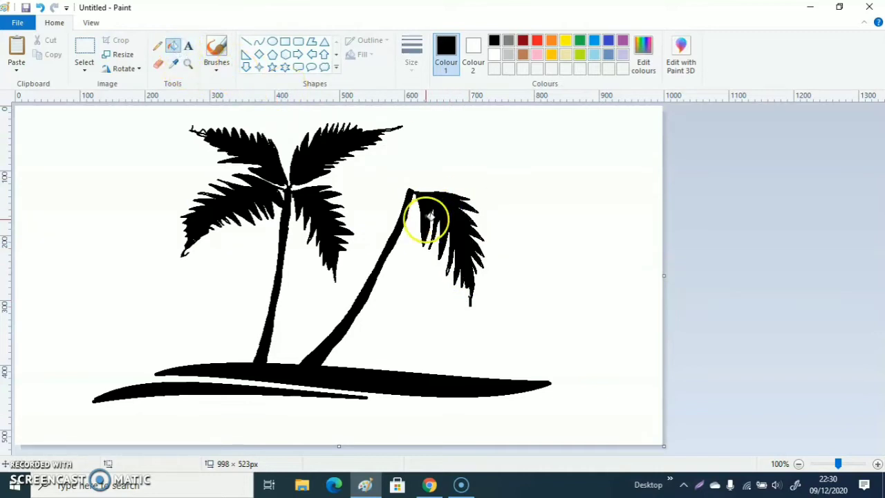
- Pencil a jagged-edged frond reaching left from the right trunk's top toward the left palm, and fill both halves black
click(157, 46)
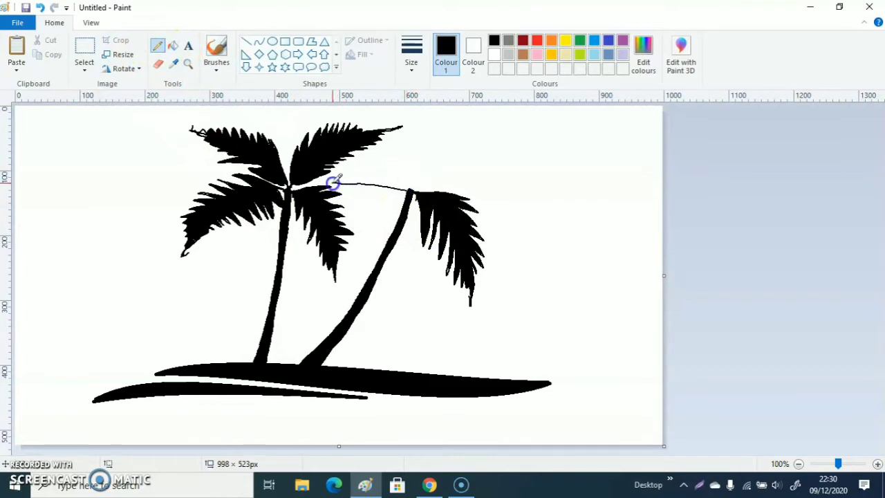
drag(409, 188, 397, 170)
key(ctrl+z)
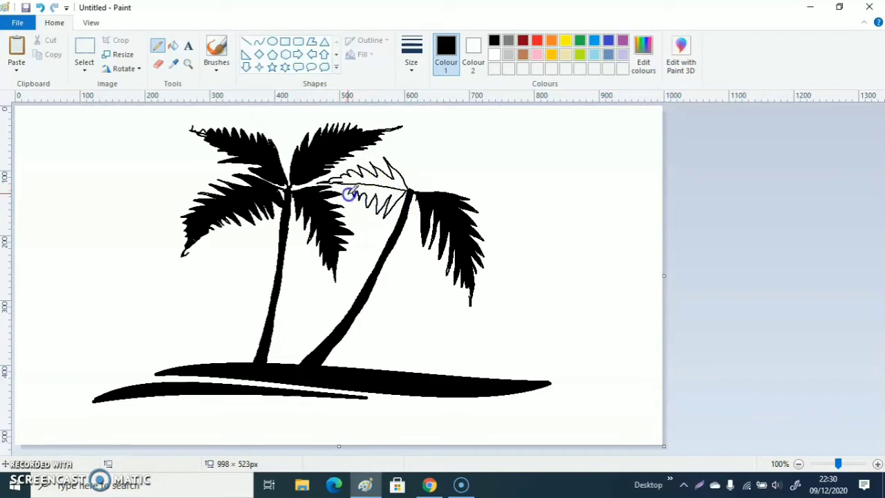
click(173, 45)
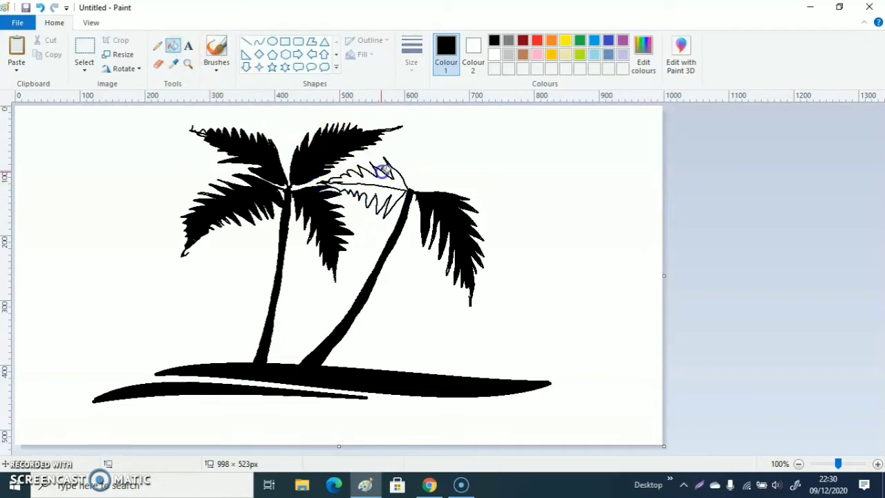
click(383, 182)
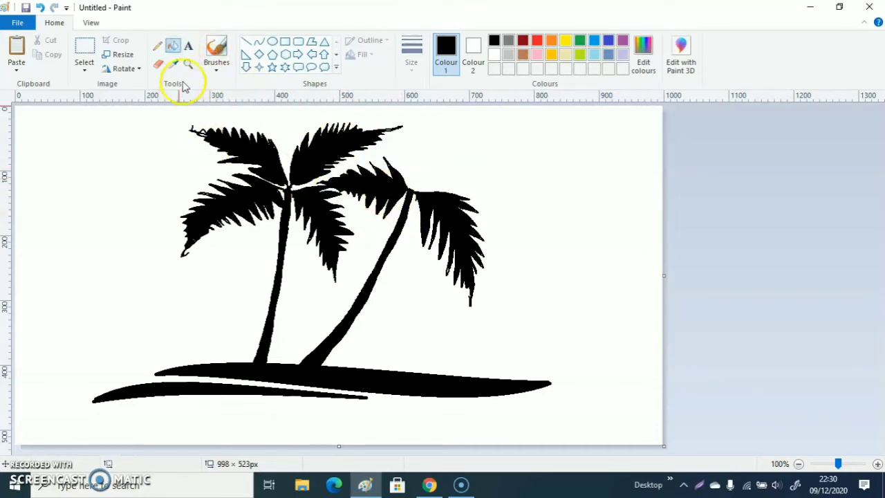
- Pencil a jagged-edged frond rising to the right from the right trunk's top, and fill both halves black
click(156, 47)
mouse_move(410, 187)
mouse_down()
mouse_move(475, 150)
mouse_move(489, 155)
mouse_up()
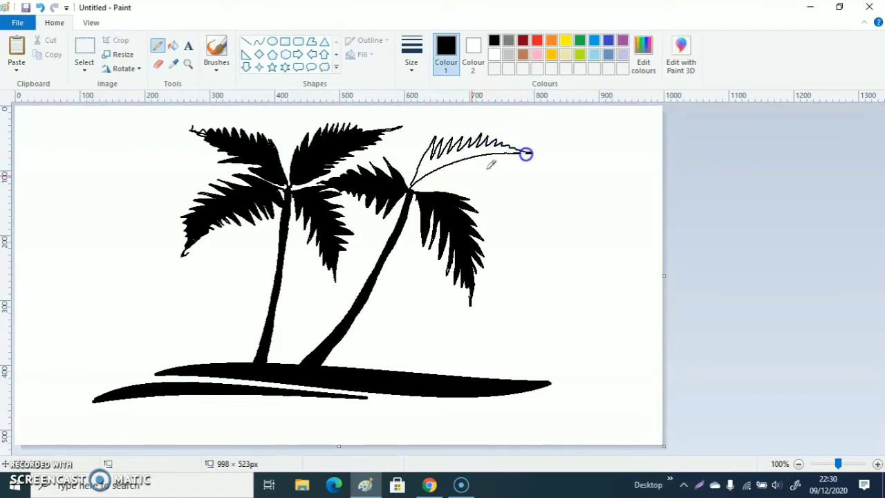
mouse_move(413, 188)
mouse_down()
mouse_move(459, 182)
mouse_move(445, 179)
mouse_move(536, 153)
mouse_up()
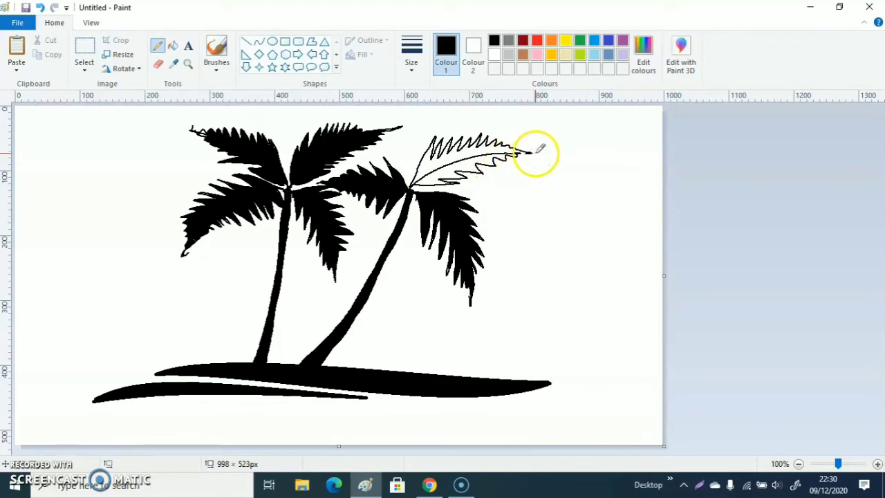
click(173, 46)
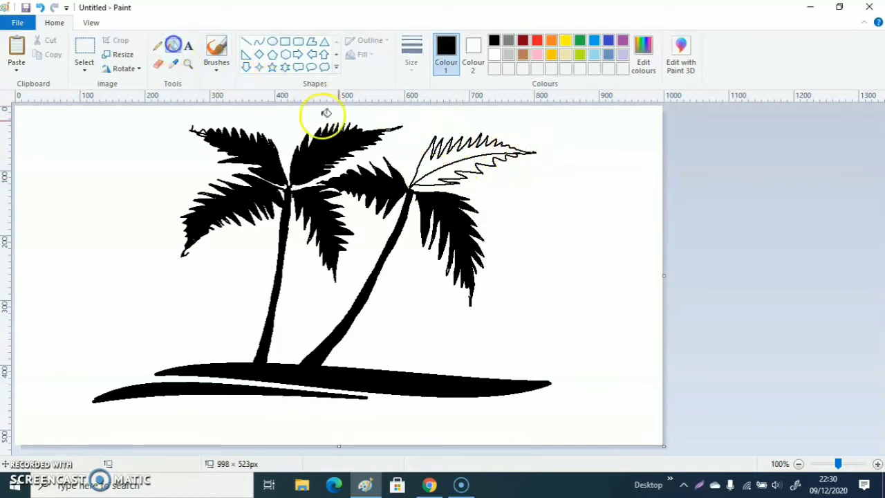
click(435, 157)
click(450, 172)
- Pencil a narrow jagged frond pointing up from the right trunk's top to the canvas edge, and fill its sections black
click(158, 45)
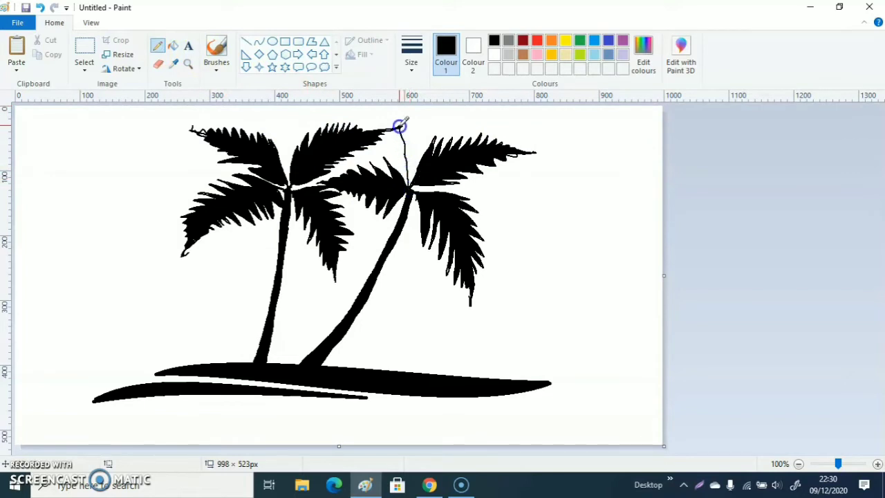
mouse_move(392, 106)
mouse_down()
mouse_move(419, 154)
mouse_move(411, 188)
mouse_up()
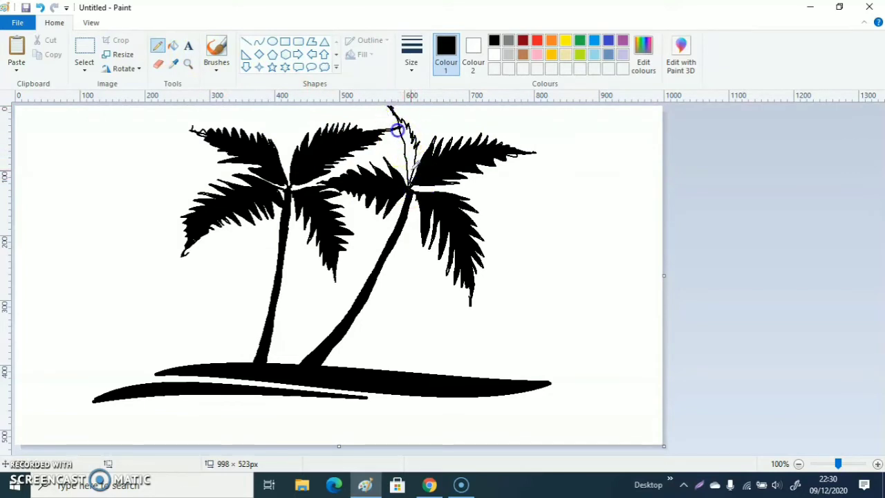
drag(397, 130, 403, 173)
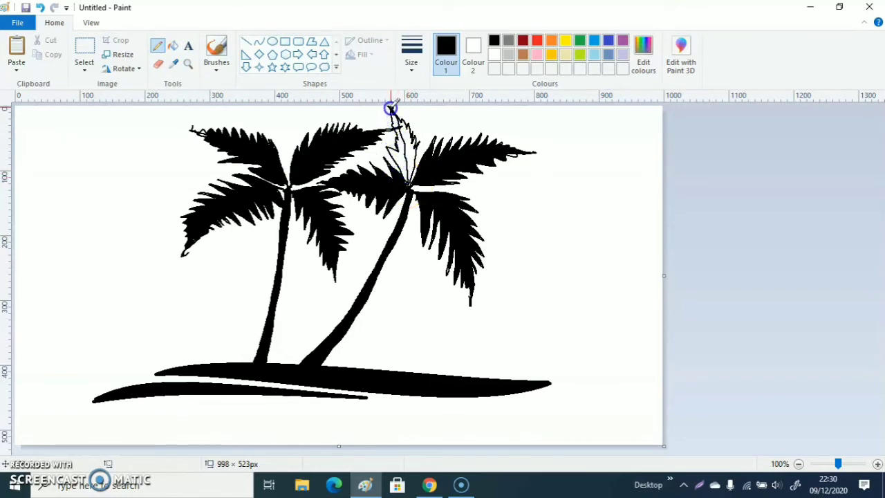
drag(395, 155, 399, 159)
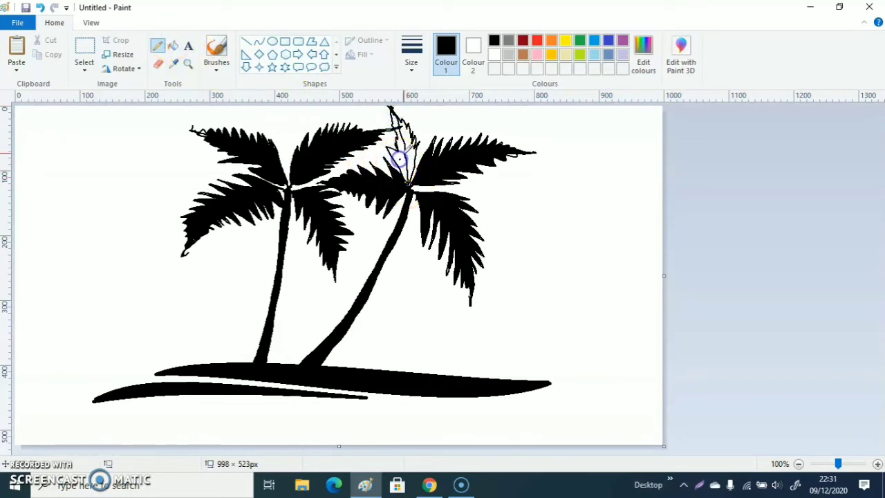
click(173, 45)
click(414, 151)
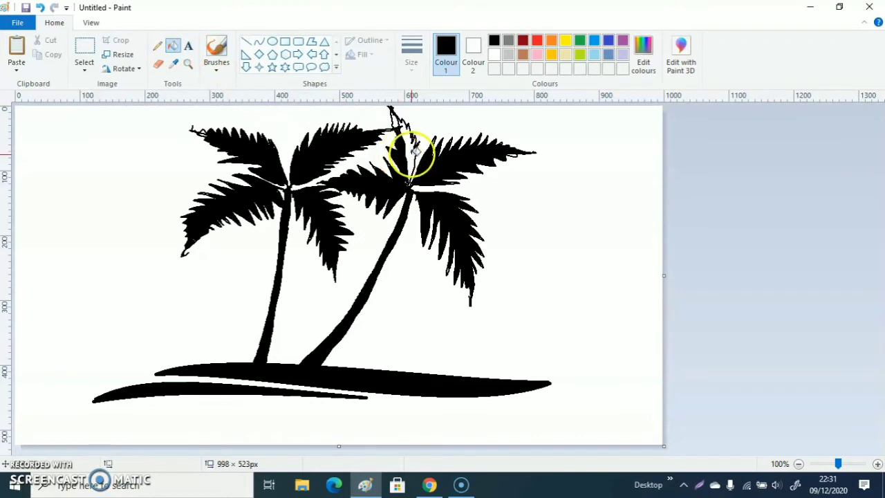
click(397, 117)
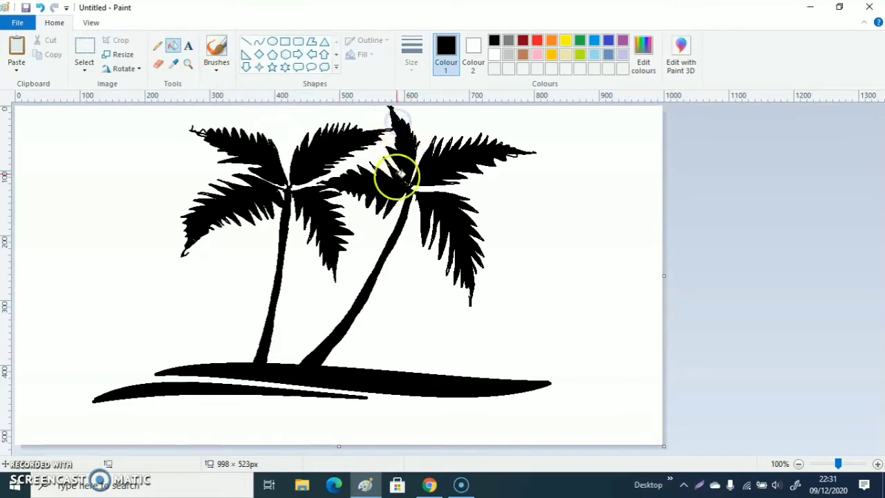
- Touch up the left palm's upper-left frond tip, and add a black-filled jagged frond standing upright between its two upper fronds
click(158, 47)
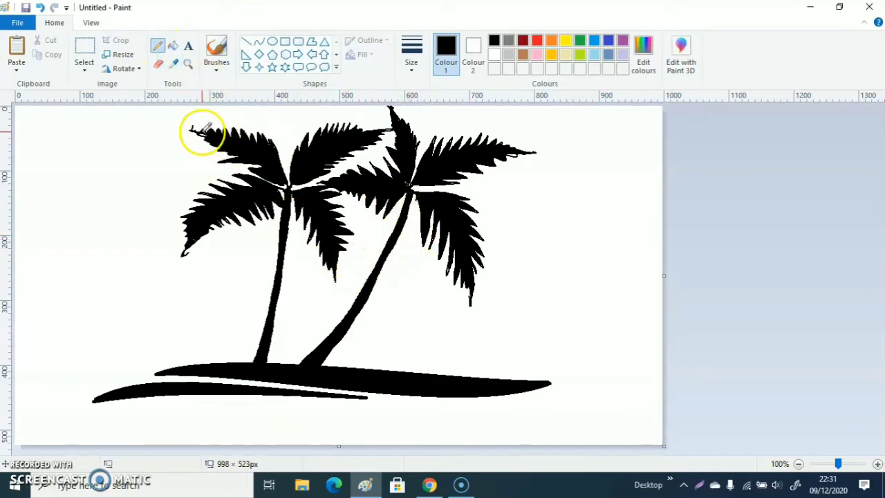
drag(203, 132, 207, 134)
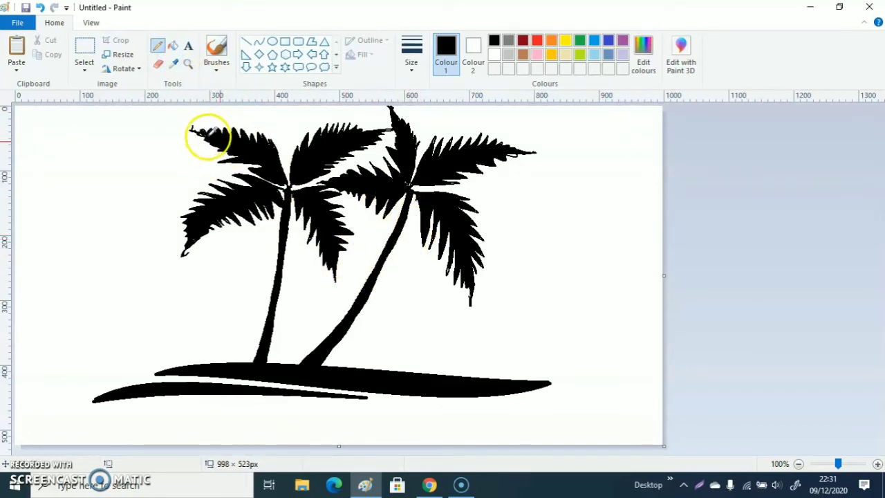
drag(309, 196, 289, 176)
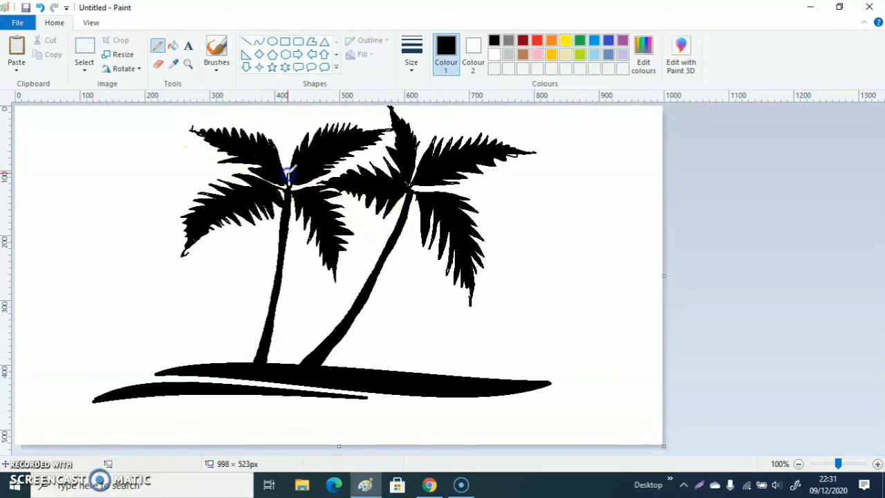
mouse_move(290, 104)
mouse_down()
mouse_move(289, 178)
mouse_move(277, 152)
mouse_move(287, 115)
mouse_move(289, 173)
mouse_move(291, 155)
mouse_up()
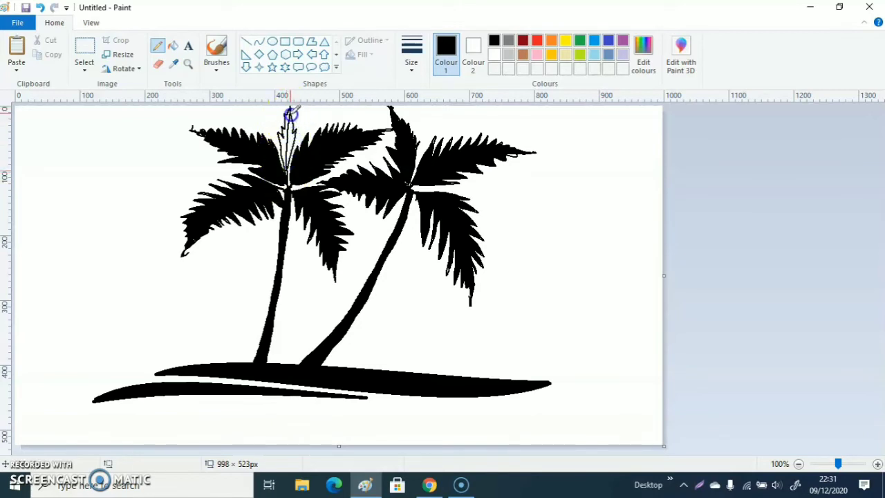
click(173, 45)
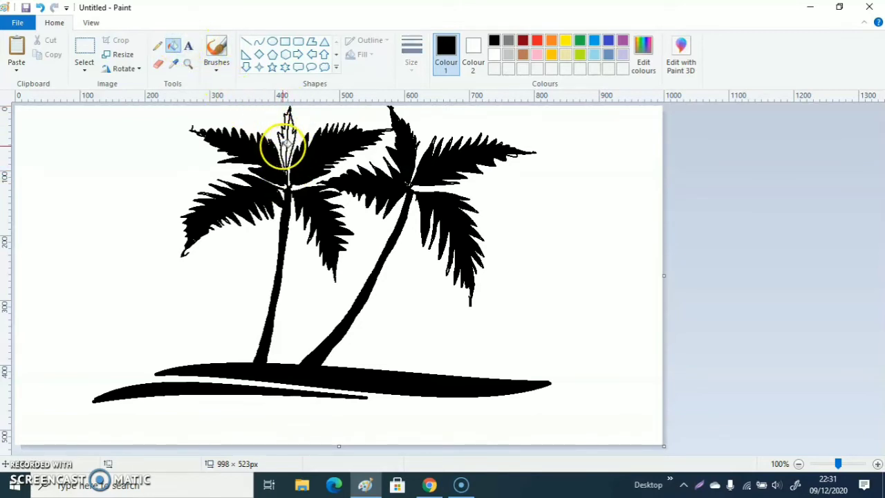
click(294, 140)
click(214, 258)
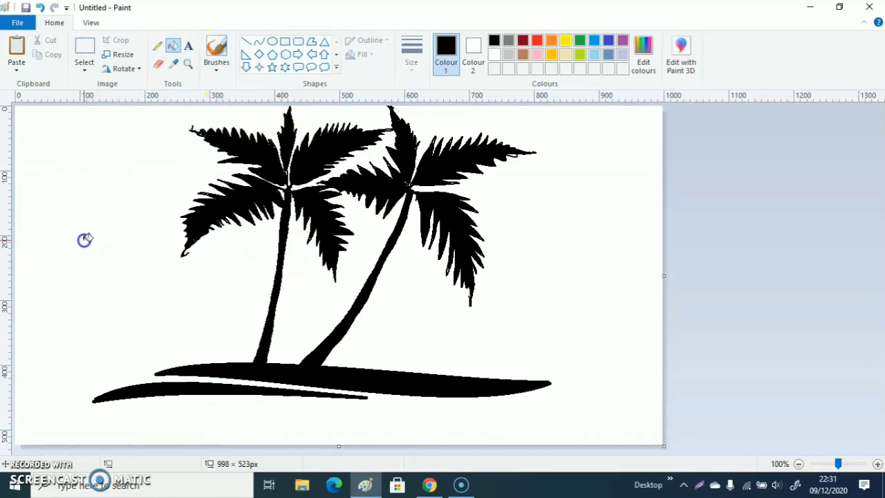
- Select the whole palm and ground drawing with a rectangle of about 774 × 494 px and cut it from the canvas
click(84, 47)
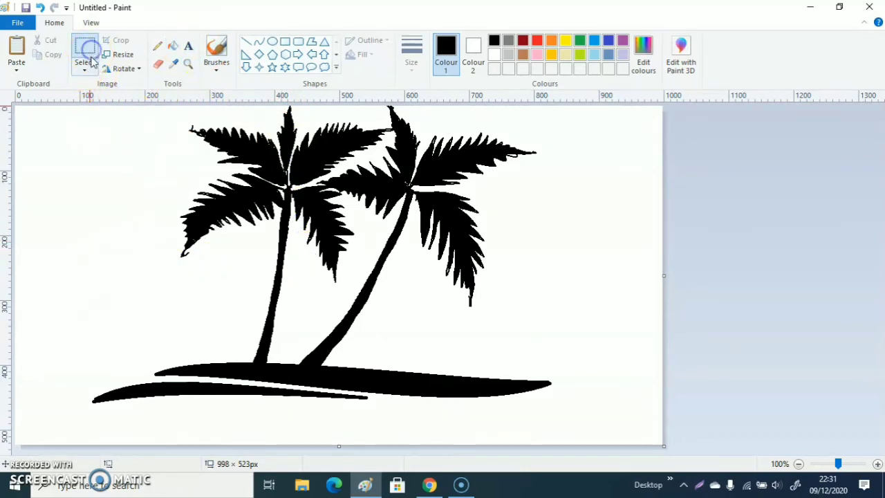
click(69, 110)
drag(98, 197, 502, 361)
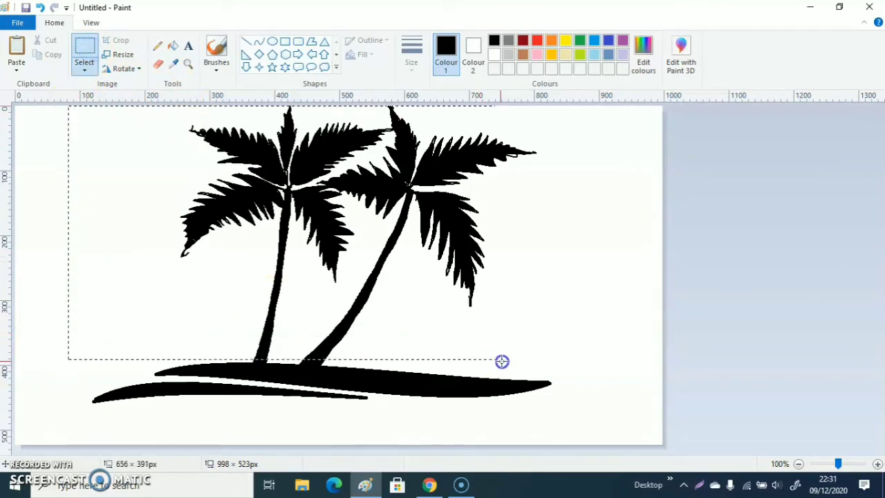
drag(569, 426, 570, 425)
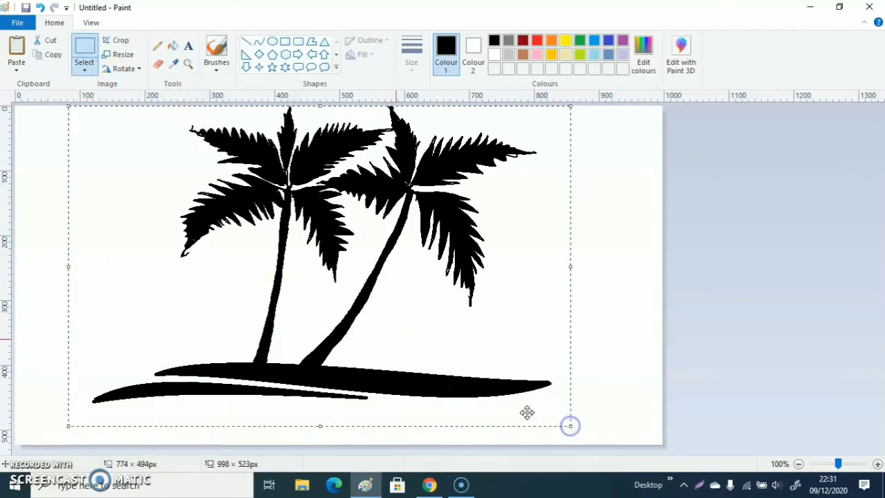
click(50, 39)
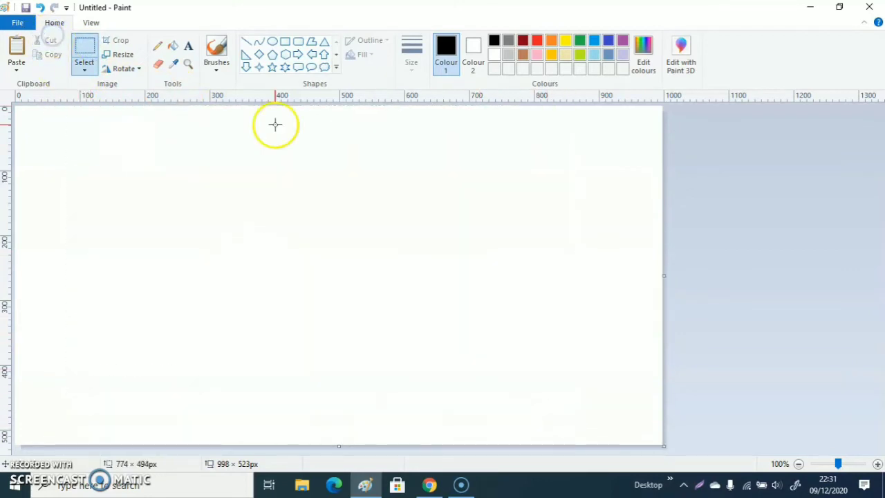
- Draw a gold circle about 437 px across, centre it horizontally on the canvas, and fill it with gold
click(271, 41)
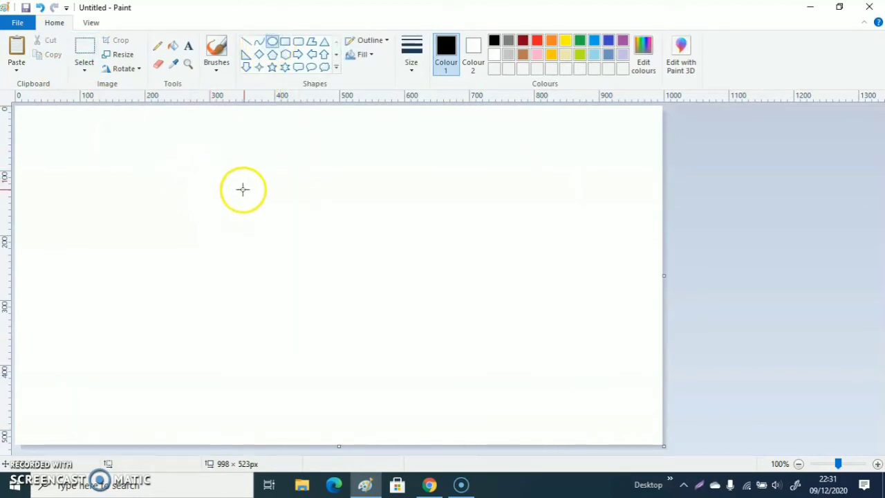
click(553, 58)
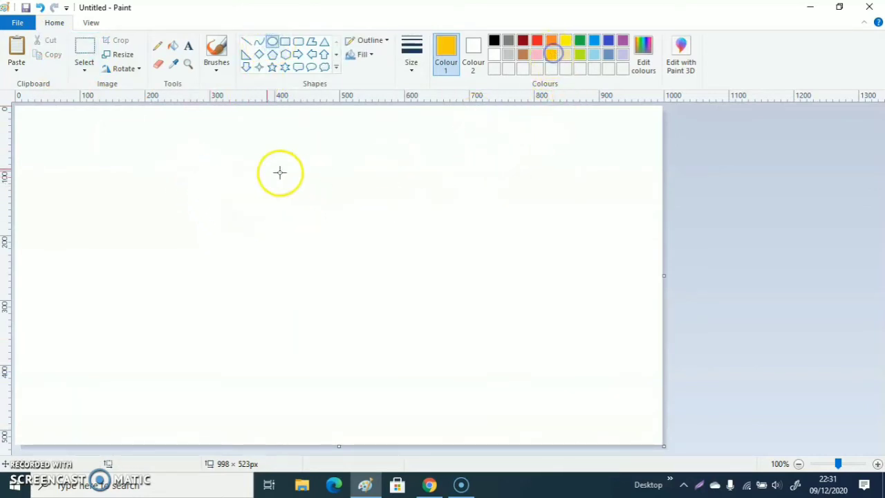
drag(427, 341, 519, 420)
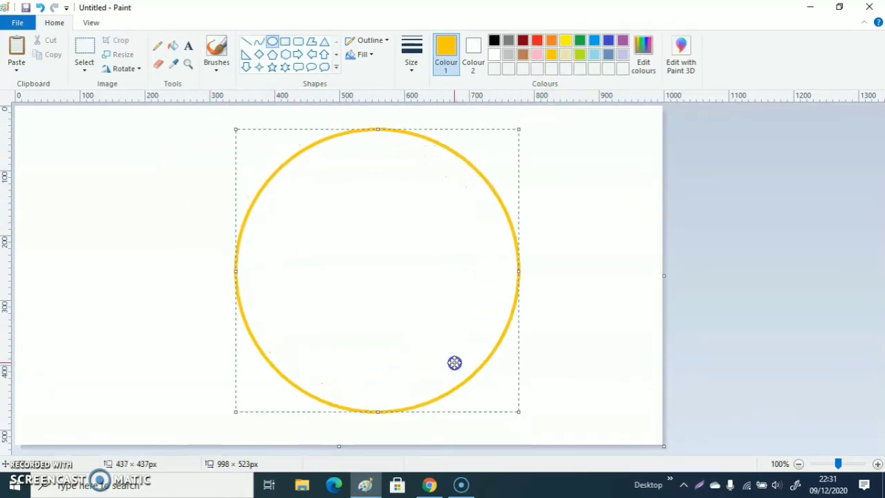
drag(454, 363, 414, 351)
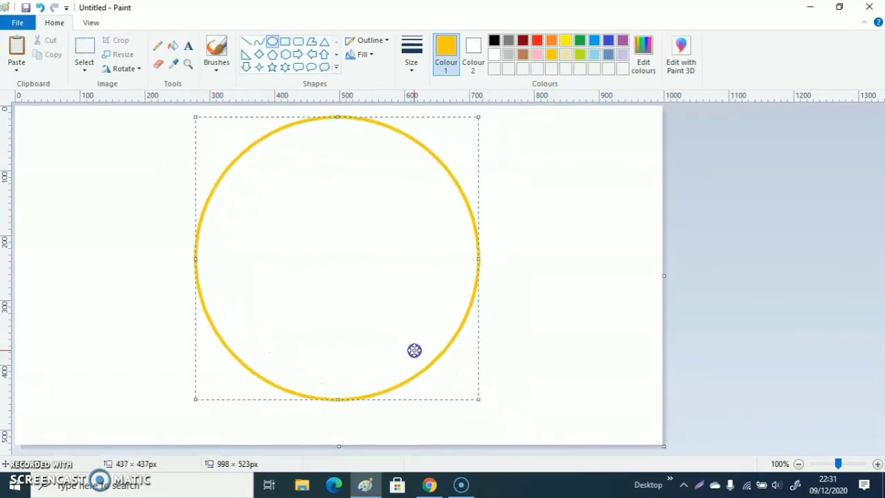
click(173, 45)
click(331, 197)
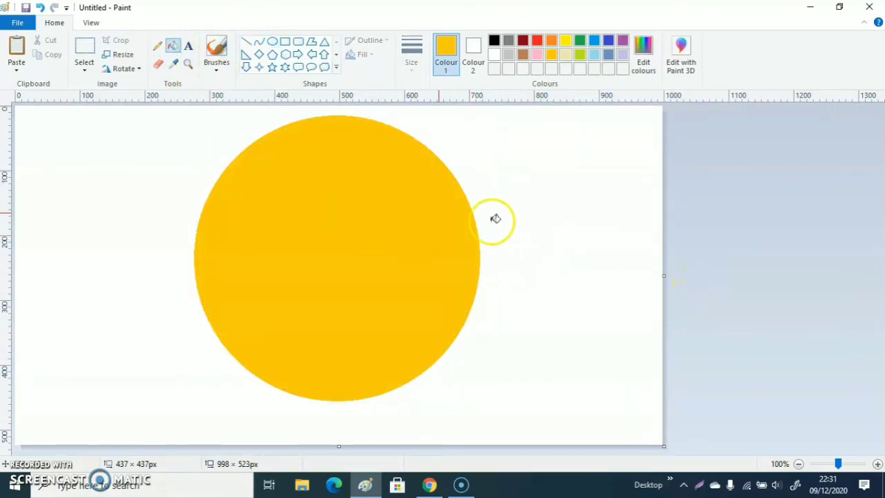
- Outline a thin wavy strip across the sun's upper part with a free-form selection and delete it
click(84, 68)
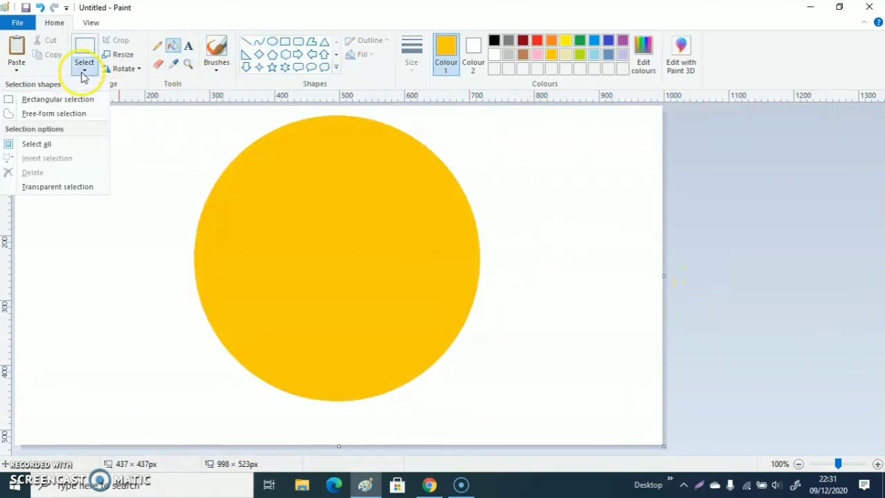
click(54, 113)
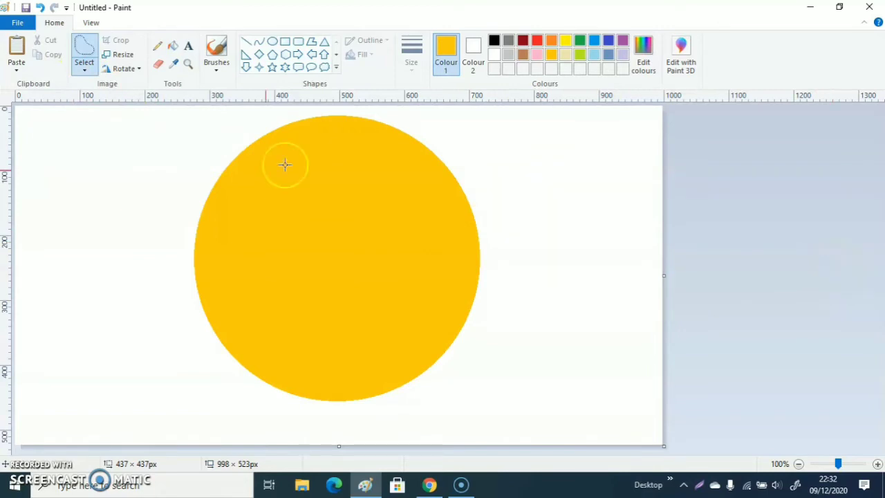
drag(217, 163, 228, 162)
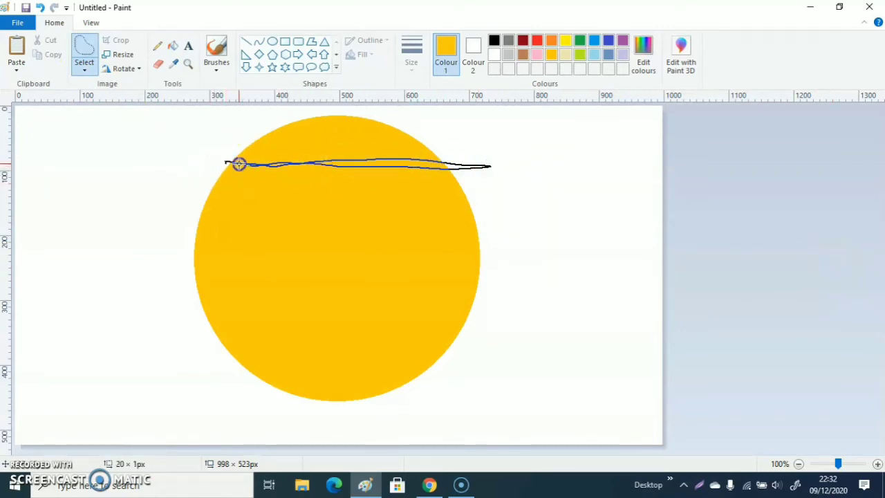
drag(239, 163, 228, 161)
key(Delete)
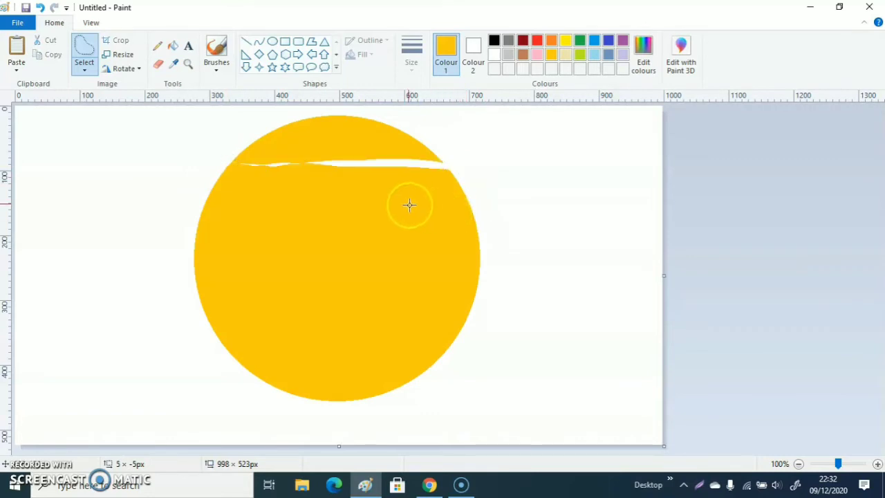
- Delete two more free-form wavy strips above the sun's middle, one entering from its left edge and one from its right edge
drag(176, 222, 428, 213)
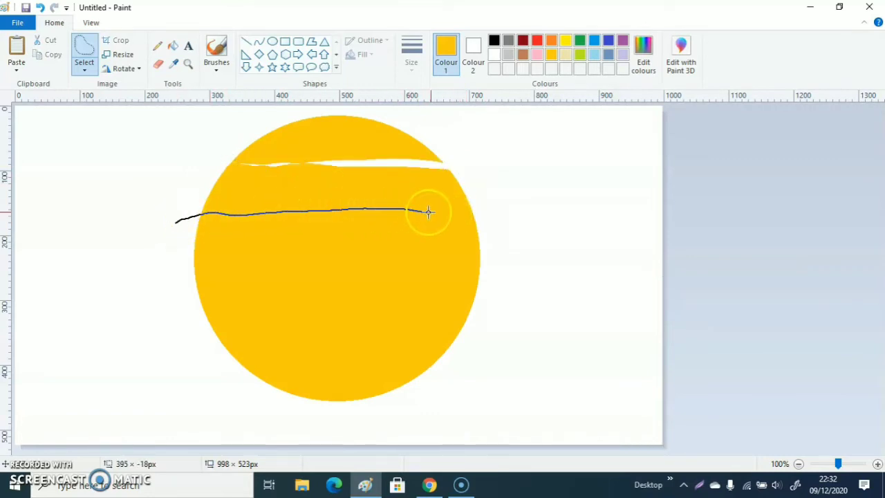
drag(357, 219, 174, 221)
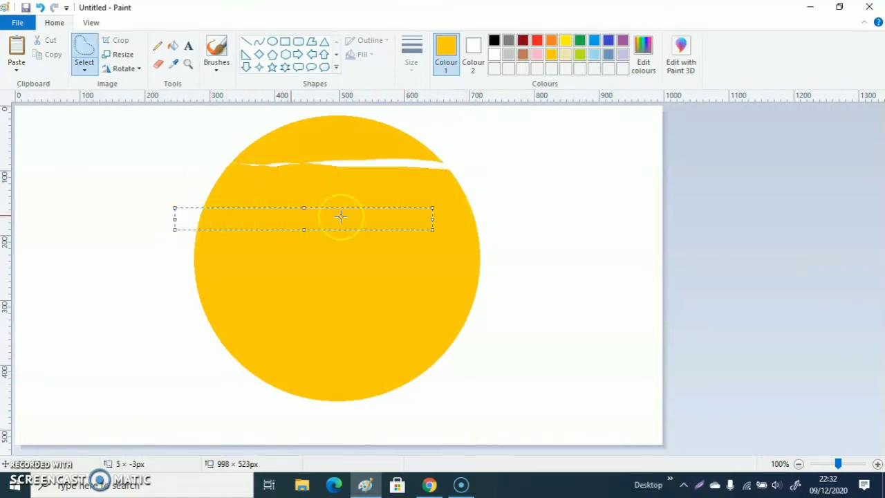
key(Delete)
drag(304, 236, 315, 247)
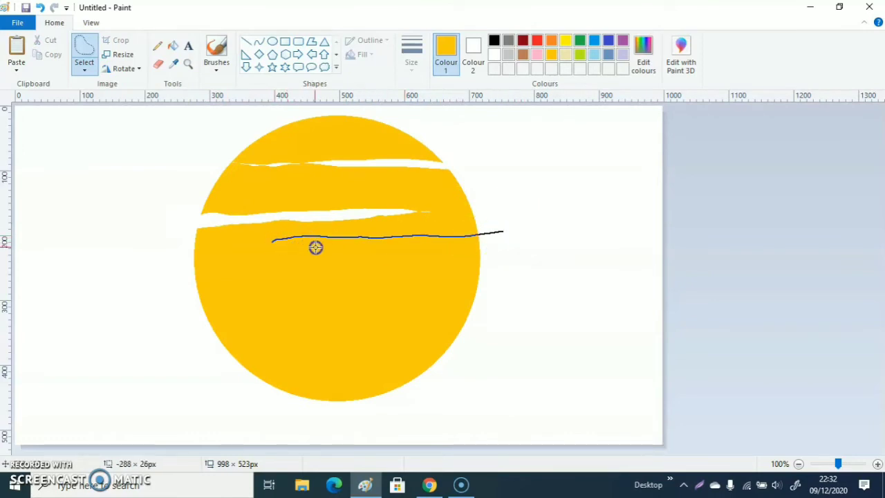
drag(504, 229, 502, 229)
key(Delete)
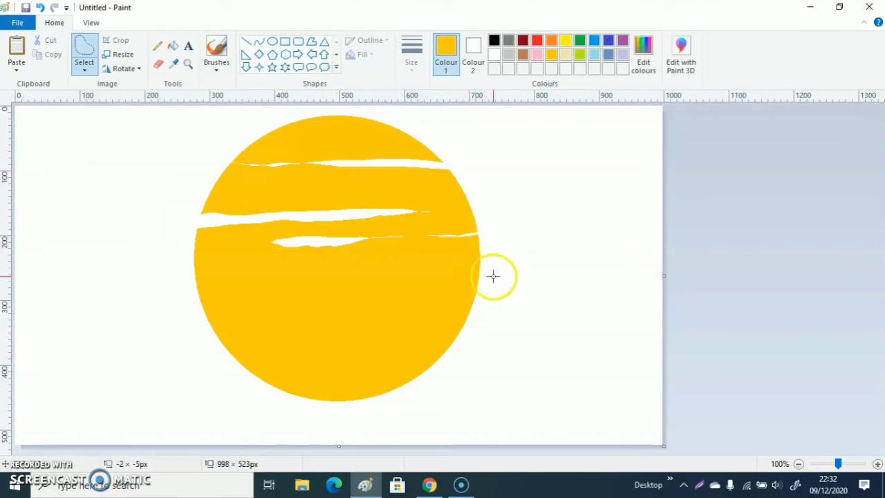
- Delete a long wavy strip from the sun's right edge just below the middle and a short one from its left edge
drag(494, 275, 352, 277)
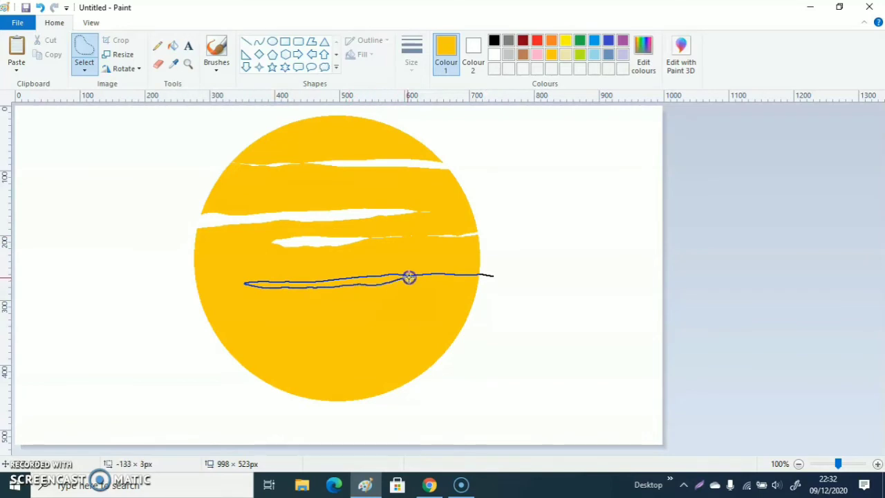
drag(476, 276, 492, 277)
key(Delete)
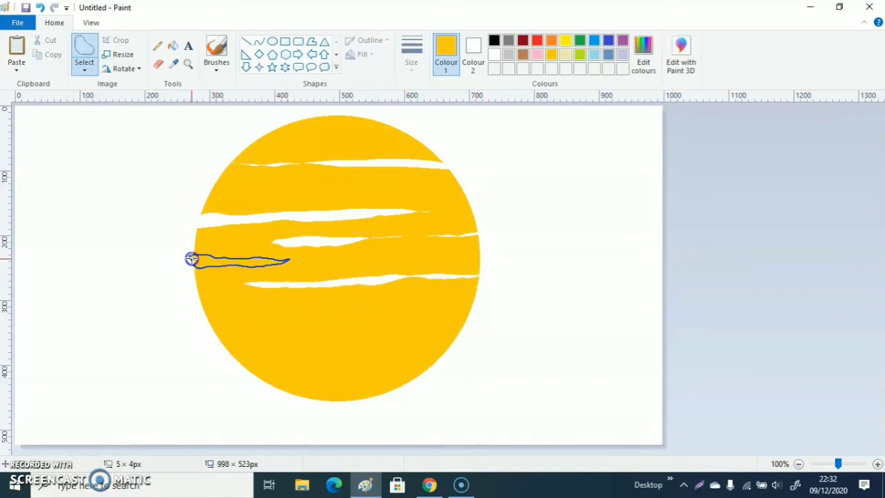
drag(191, 259, 190, 257)
key(Delete)
- Delete two free-form wavy strips across the sun's lower part, one starting at the left edge and one spanning the full width
drag(203, 330, 428, 326)
mouse_move(327, 332)
mouse_down()
mouse_move(205, 332)
mouse_move(306, 358)
mouse_move(472, 354)
mouse_move(253, 370)
mouse_move(223, 360)
mouse_up()
key(Delete)
key(Delete)
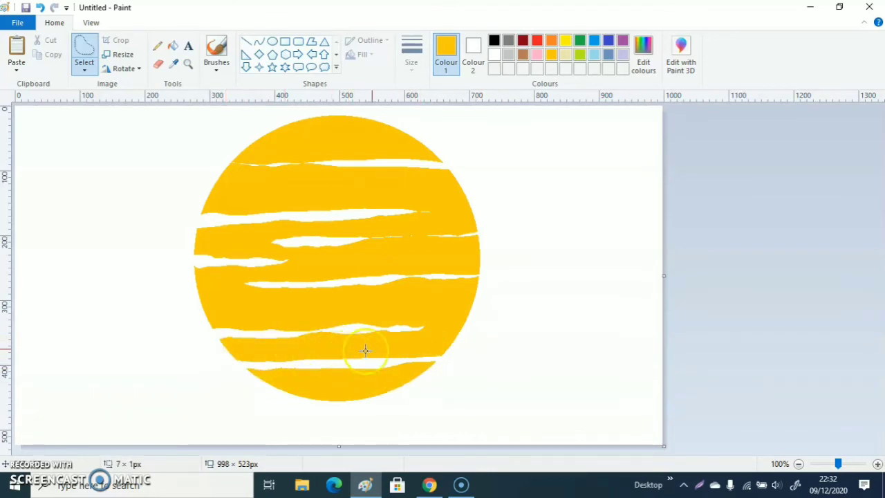
- Outline a short wavy free-form strip entering from the sun's right edge below the middle and delete it
drag(511, 295, 402, 305)
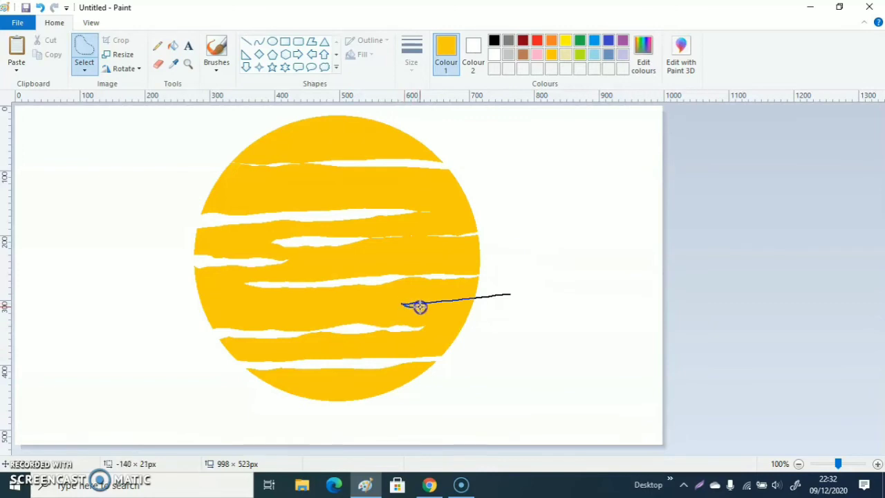
drag(506, 293, 510, 294)
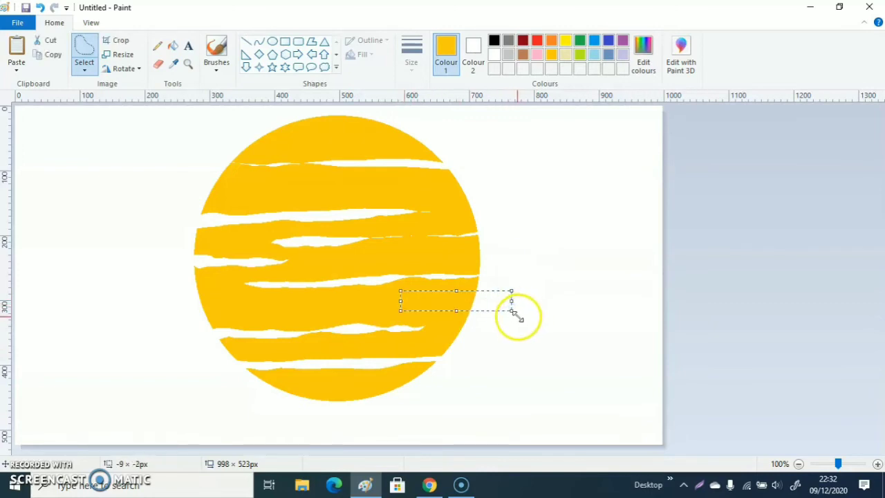
key(Delete)
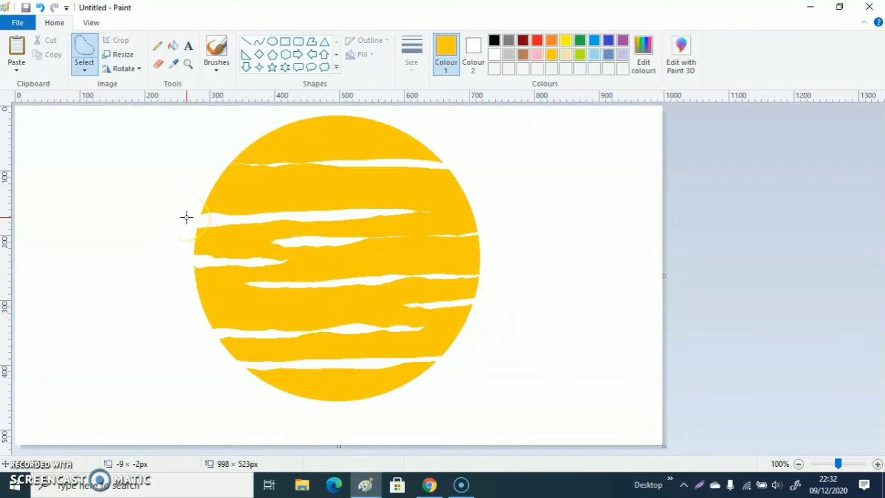
- Paste the palm tree silhouettes as a transparent selection, place them over the sun, and shrink them slightly
key(ctrl+v)
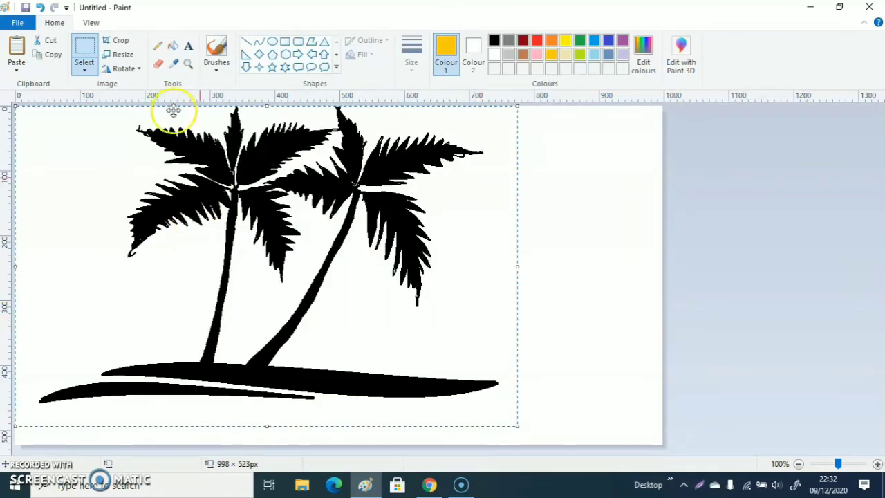
click(84, 67)
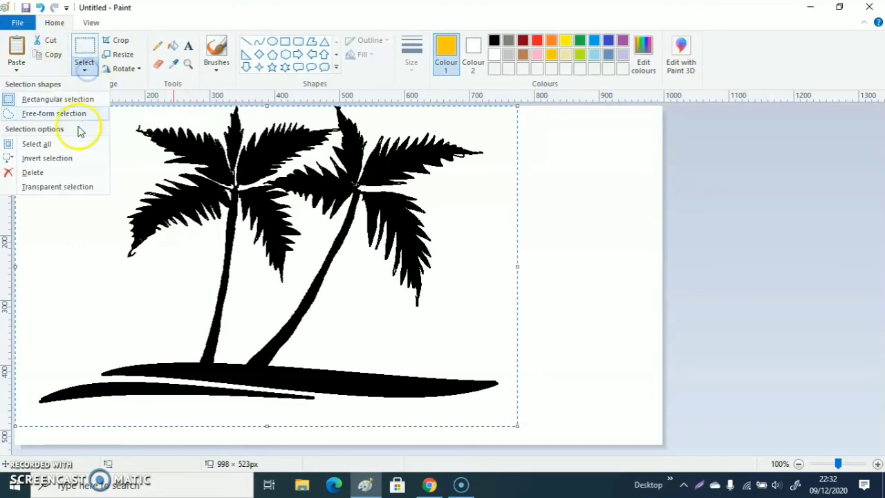
click(57, 187)
drag(267, 228, 341, 269)
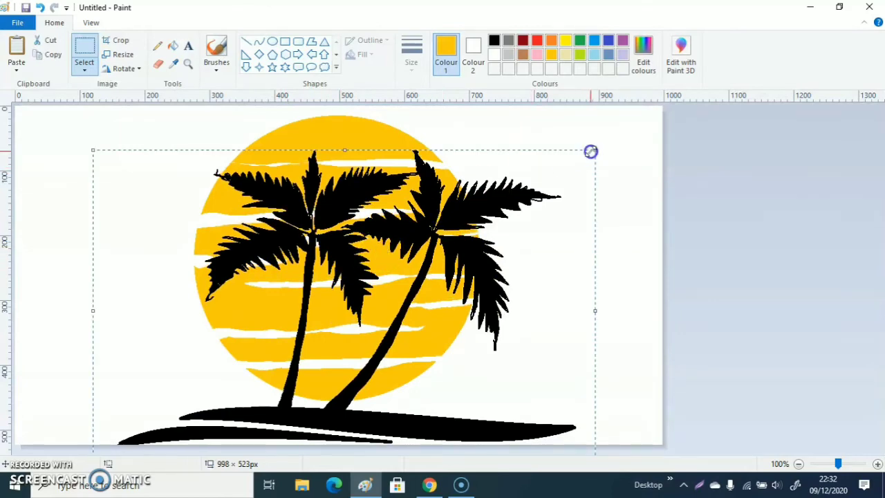
drag(591, 151, 585, 160)
mouse_move(444, 223)
mouse_down()
mouse_move(448, 215)
mouse_move(454, 233)
mouse_move(448, 230)
mouse_up()
click(721, 225)
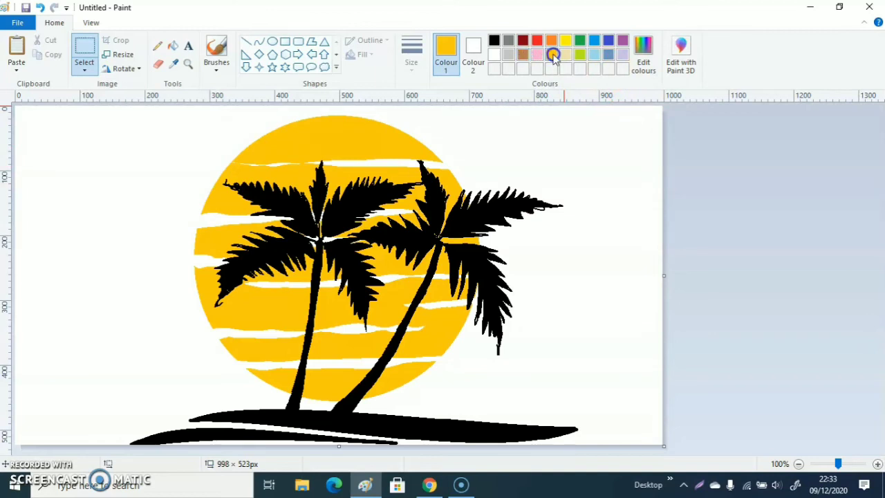
- Mix a custom gold with red 232, green 180, blue 0 and fill the sun's uppermost bands with it
click(644, 59)
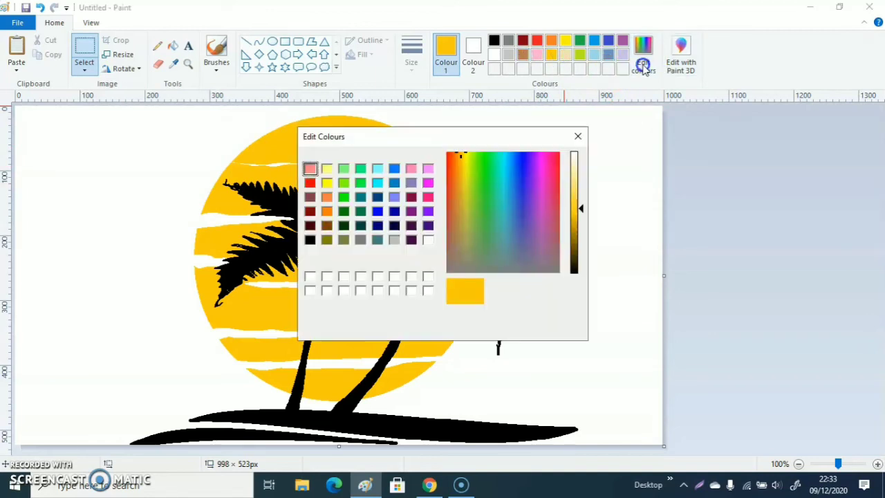
click(578, 217)
drag(580, 218, 580, 232)
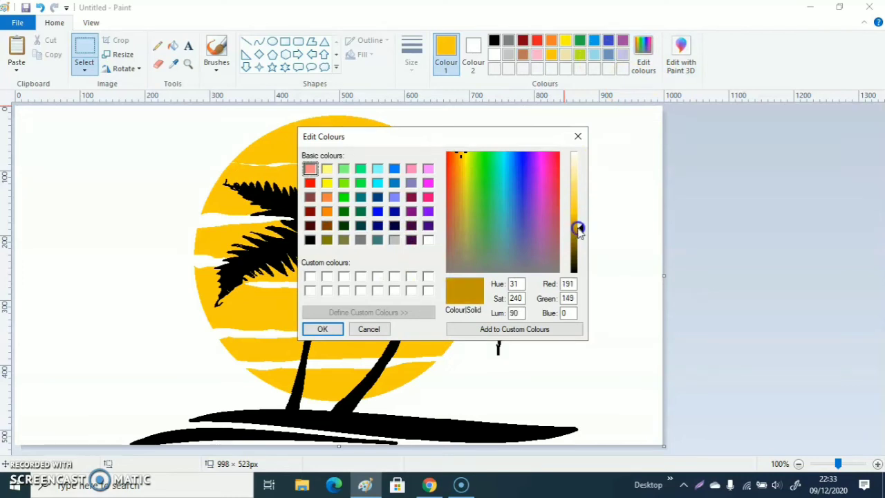
click(577, 220)
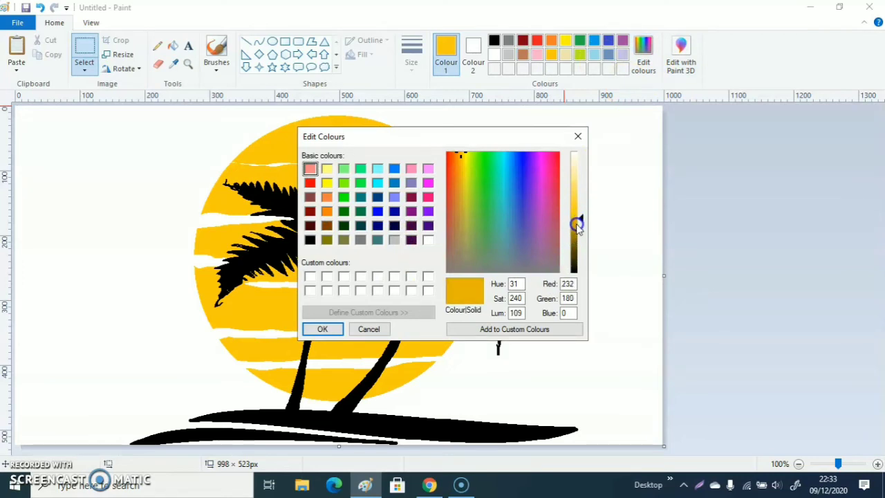
click(506, 328)
click(325, 330)
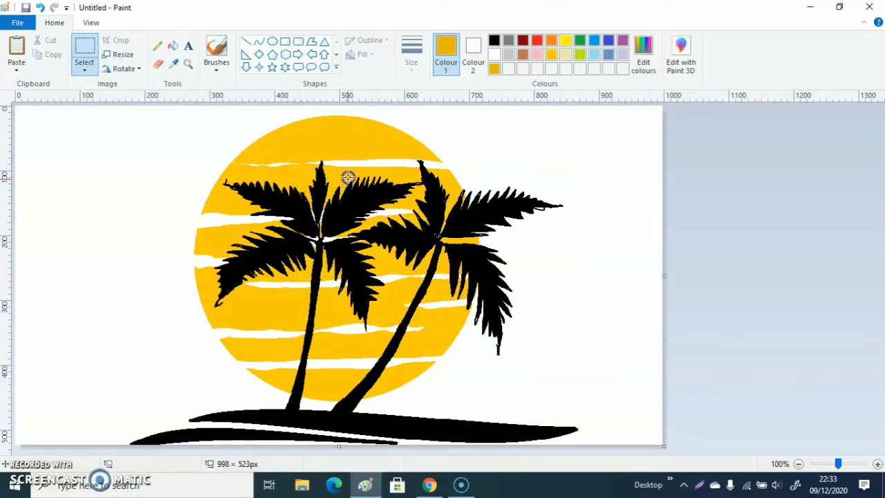
click(173, 45)
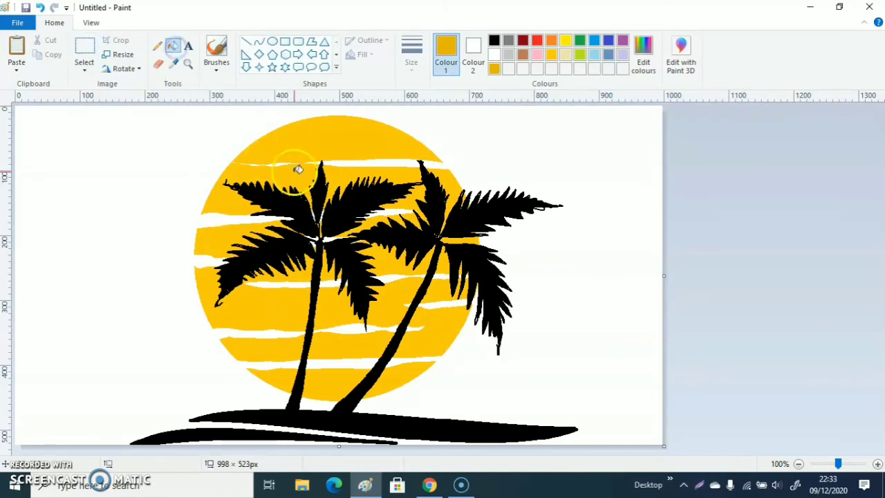
click(296, 172)
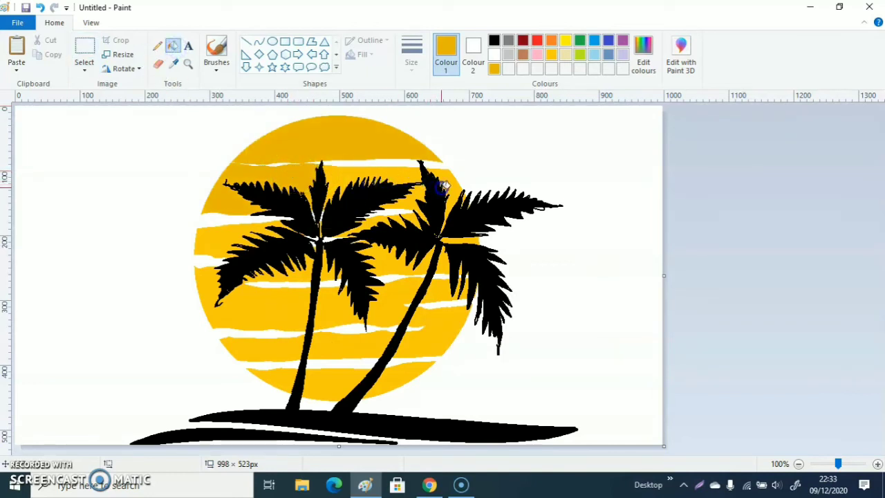
- Mix a darker custom gold with red 191, green 149, blue 0 and fill the sun's middle bands around the trunks
click(650, 64)
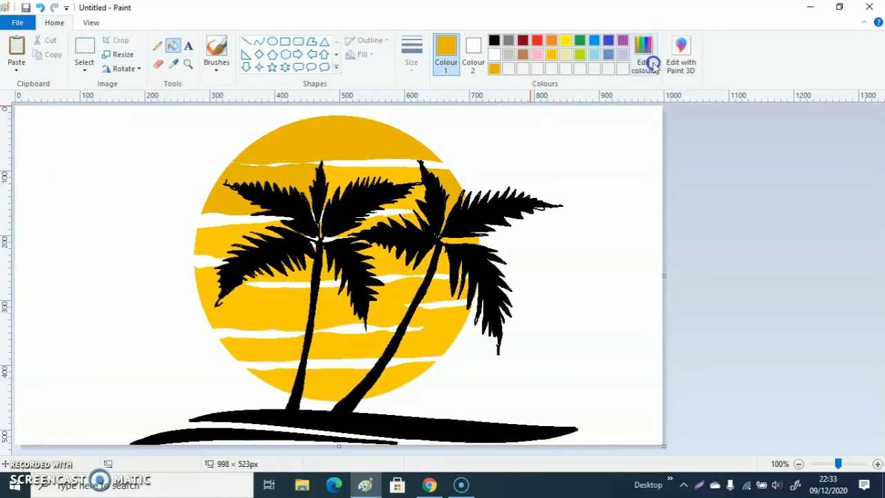
drag(574, 237, 579, 232)
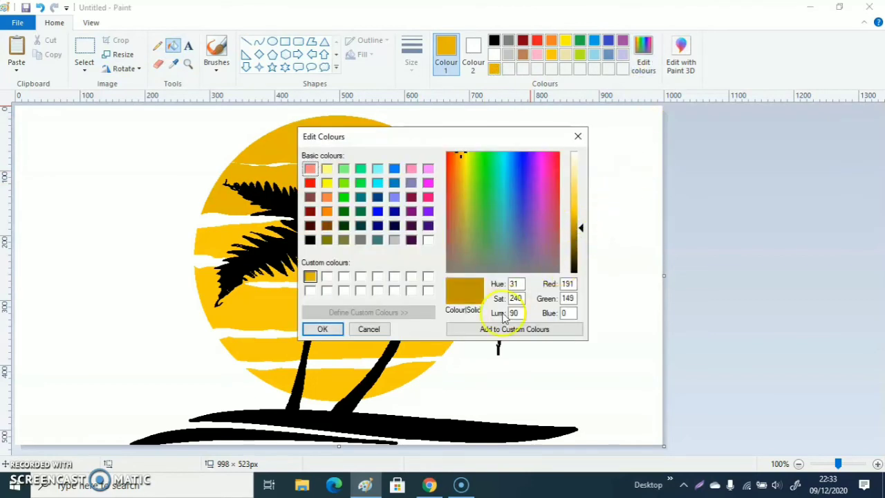
click(494, 329)
click(322, 331)
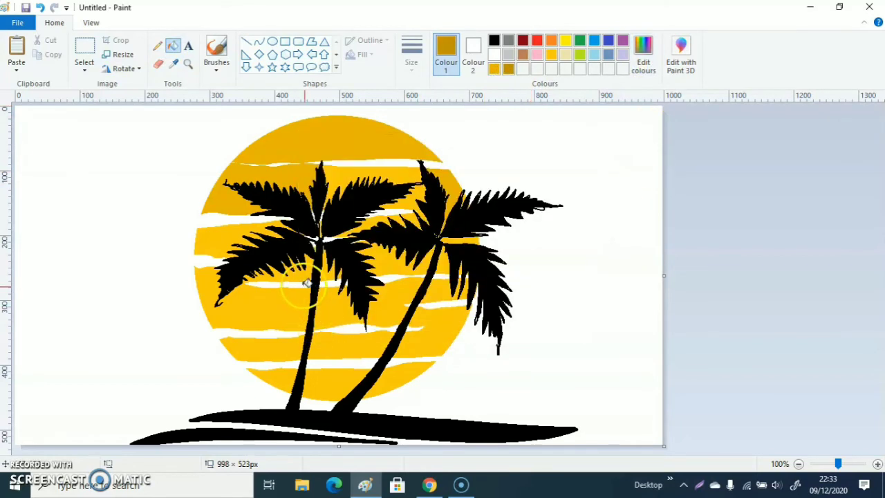
click(297, 280)
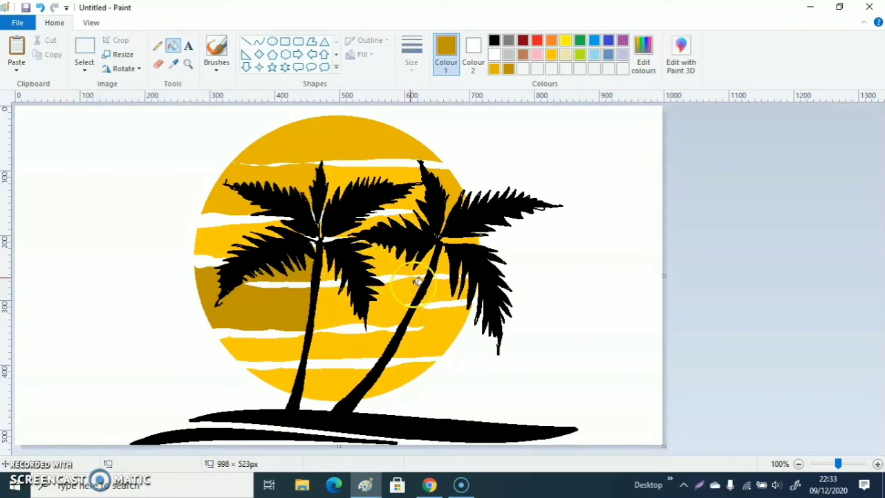
click(396, 260)
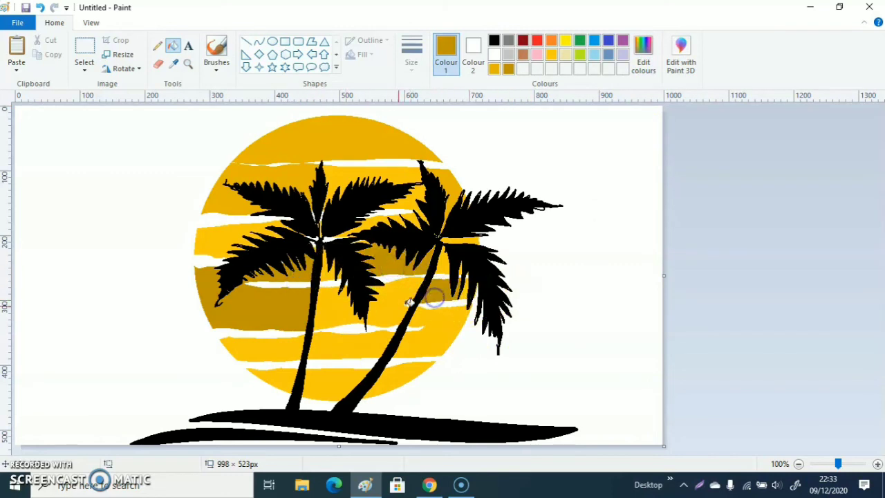
click(437, 325)
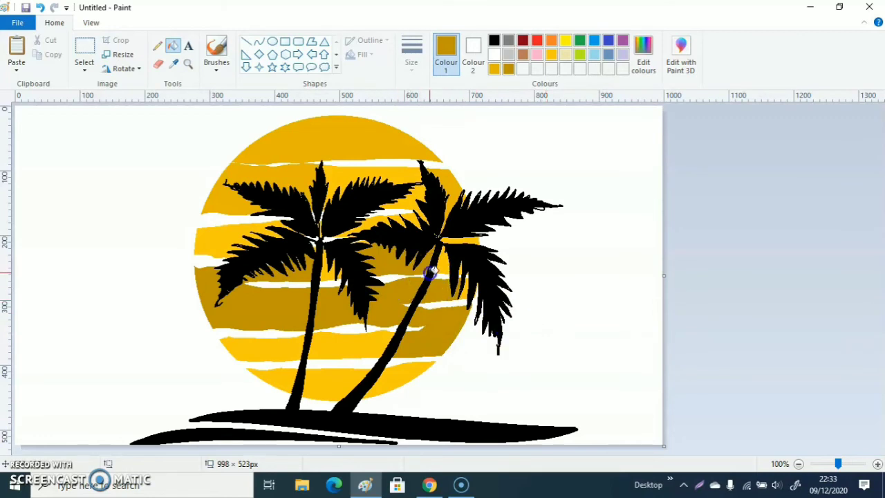
- Mix a custom gold with red 168, green 130, blue 0 and fill the second-lowest band of the sun with it
click(536, 69)
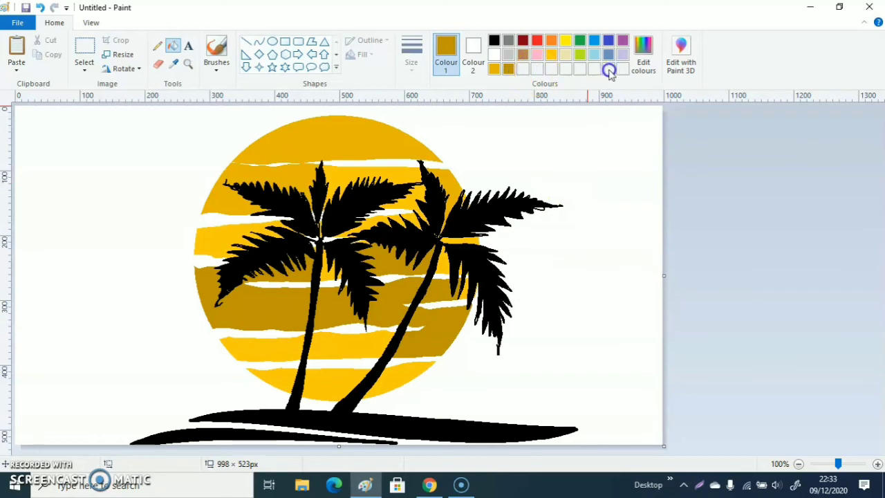
click(643, 55)
click(578, 235)
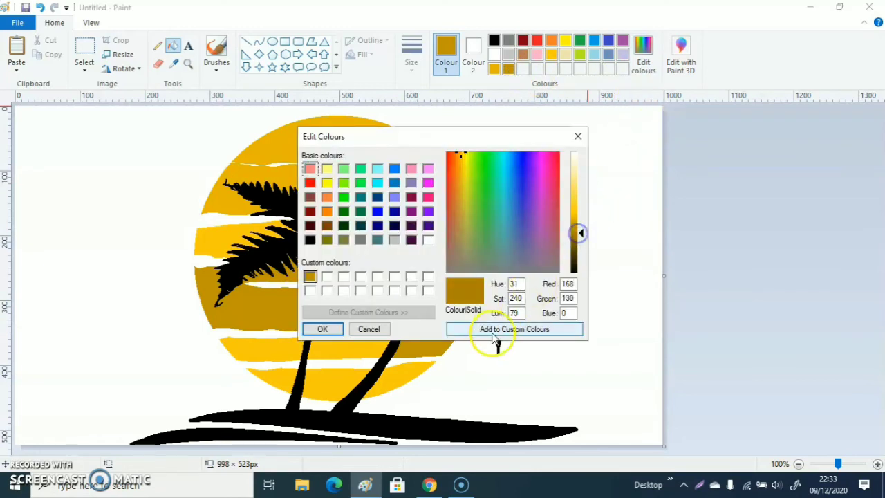
click(322, 329)
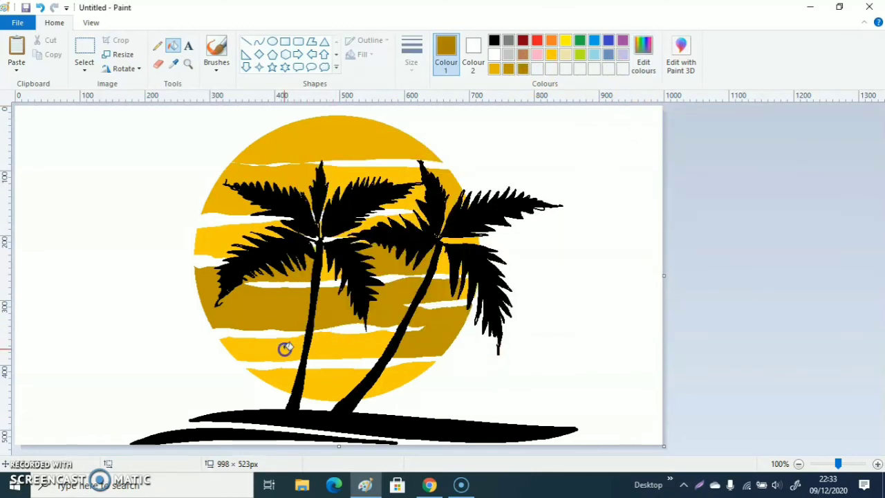
click(285, 349)
click(338, 350)
click(415, 356)
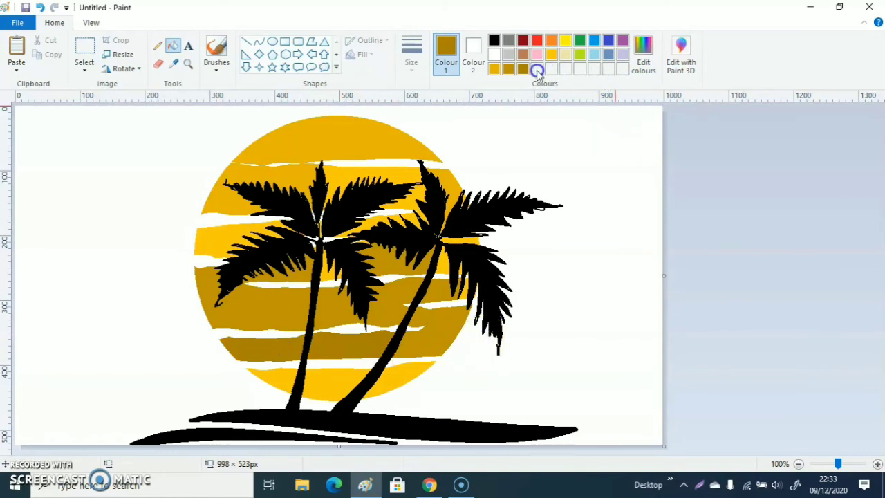
- Mix a custom brownish gold with red 151, green 117, blue 0 and fill every part of the sun's bottom band
click(638, 67)
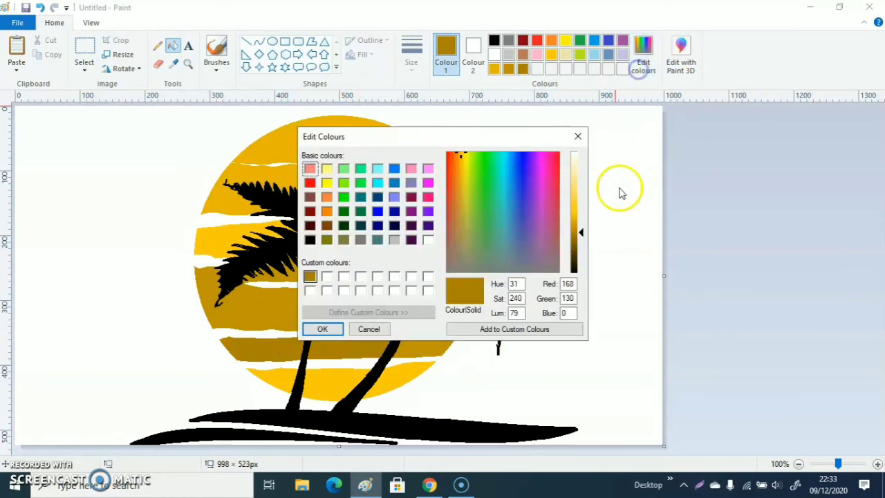
click(573, 240)
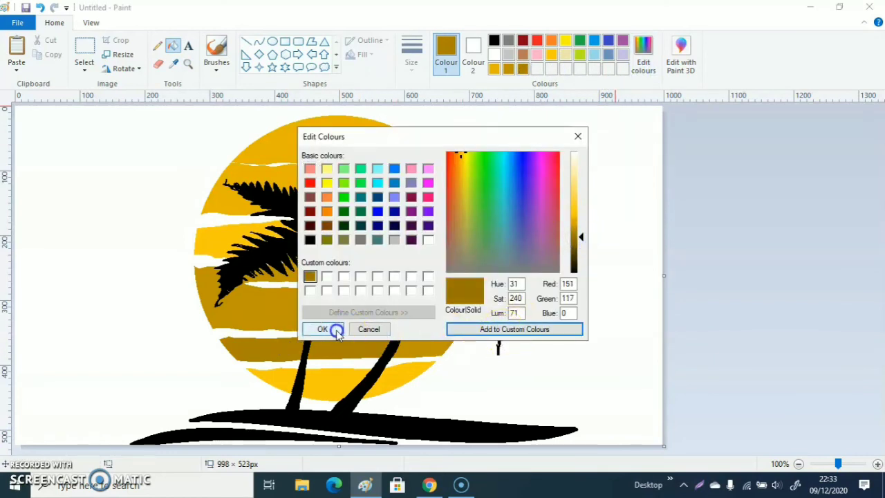
click(325, 329)
click(342, 377)
click(405, 376)
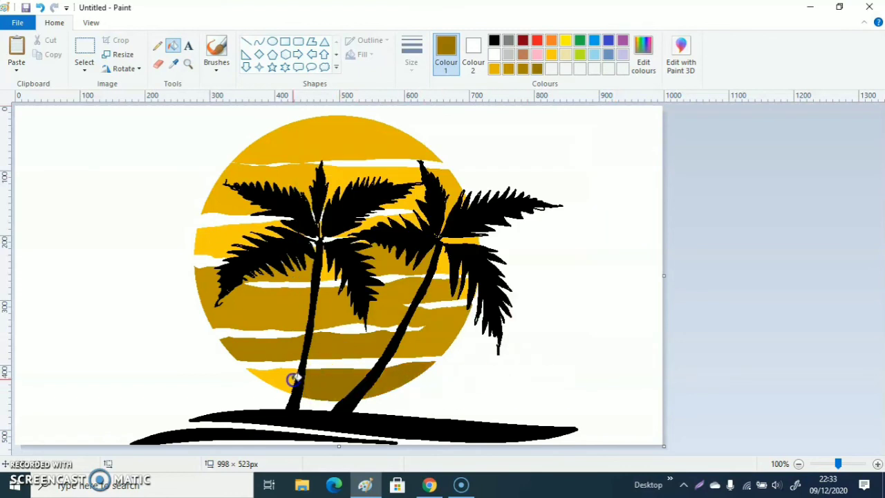
click(293, 376)
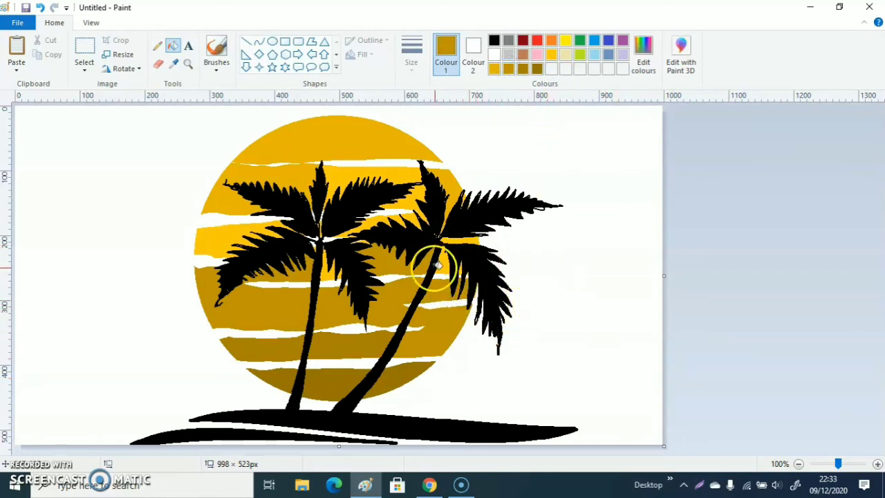
- Fill the leftover bright yellow patches beside the right palm's upper trunk with the dark gold of the middle bands
click(174, 64)
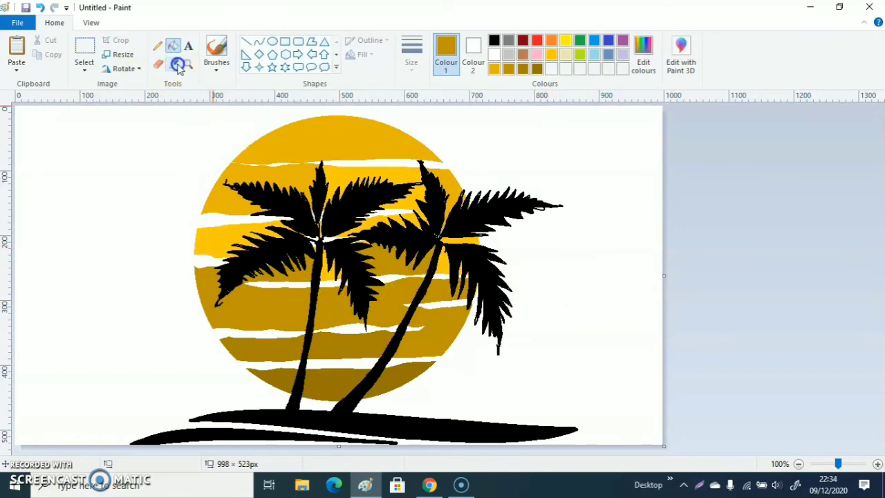
click(174, 47)
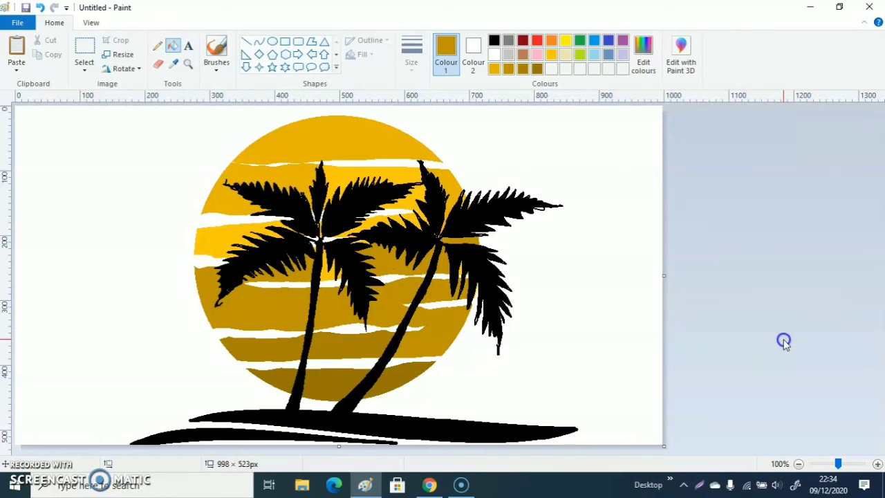
- Handwrite the artist's name in black with the thinnest Pencil line just above the right part of the ground
click(158, 45)
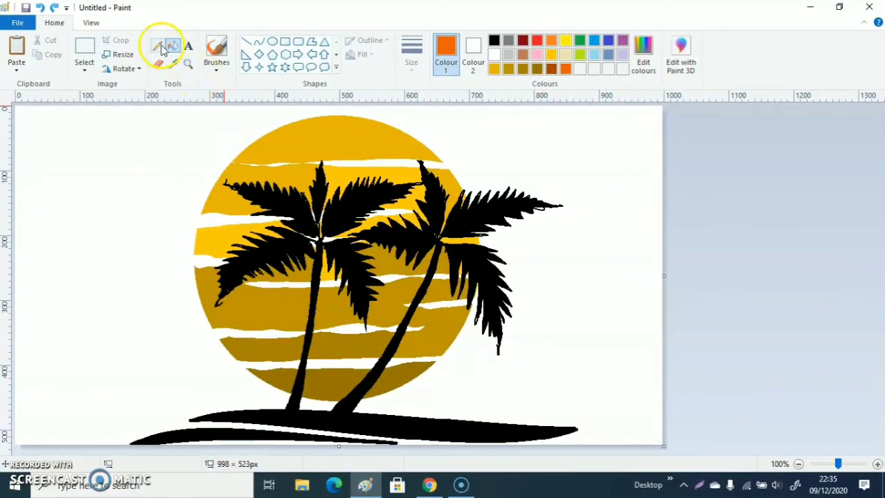
click(158, 46)
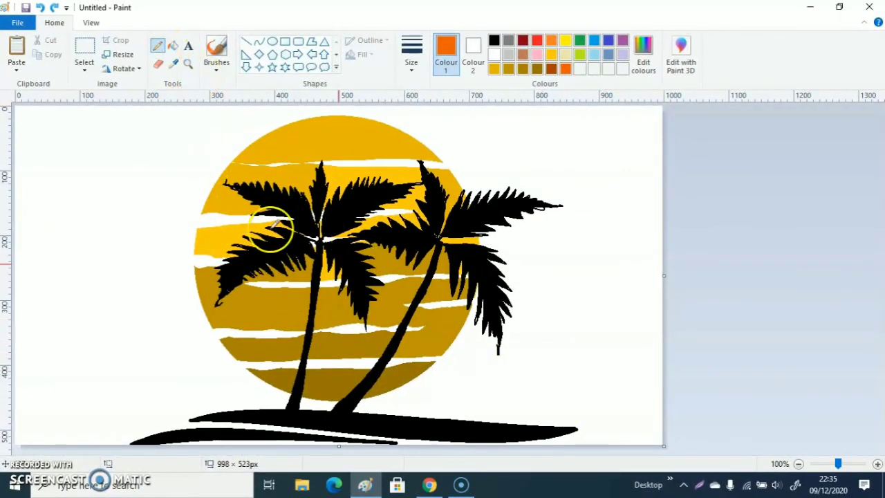
click(475, 413)
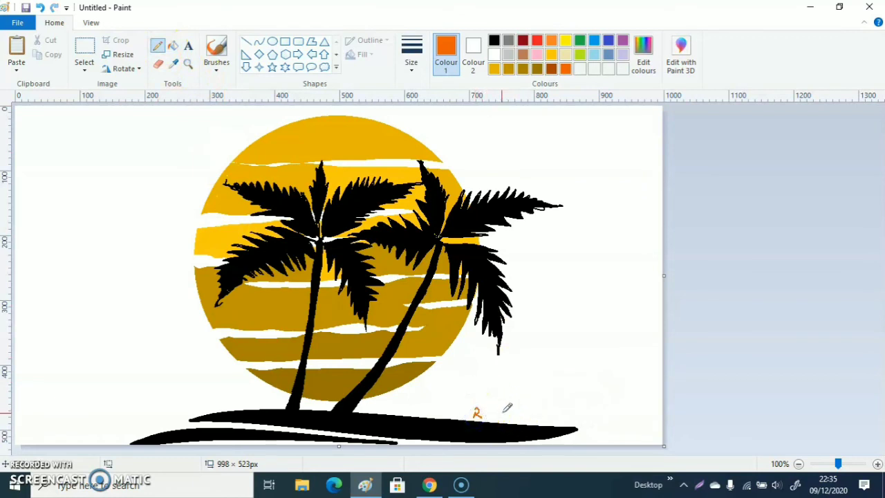
key(ctrl+z)
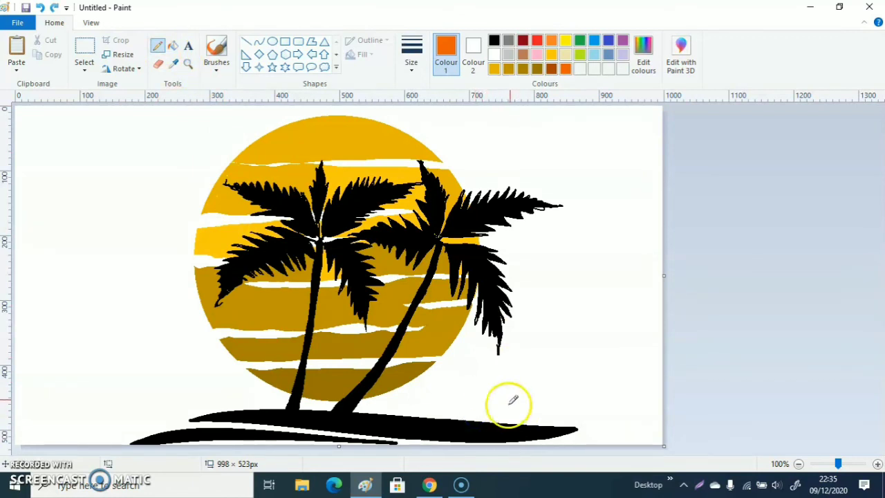
click(494, 40)
click(412, 56)
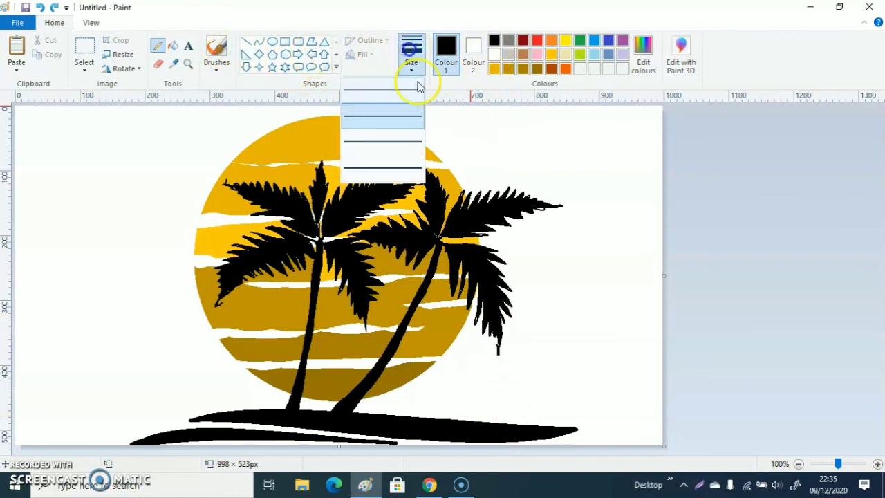
click(399, 96)
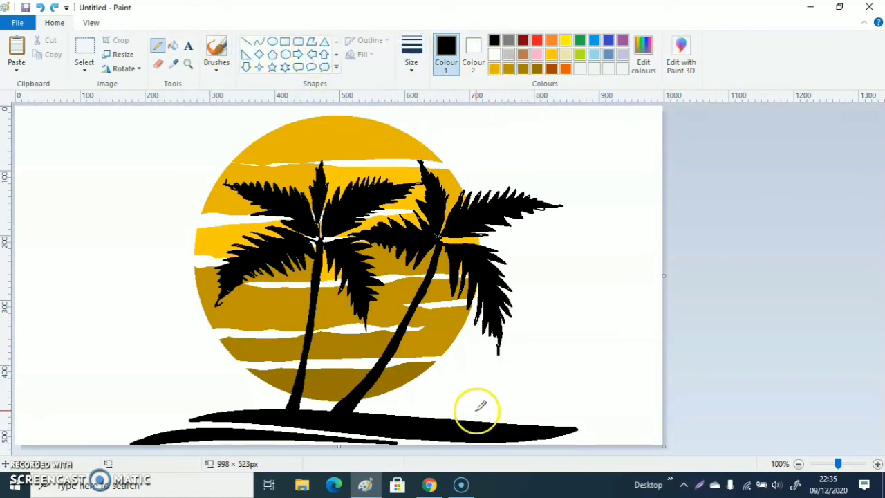
drag(474, 414, 539, 419)
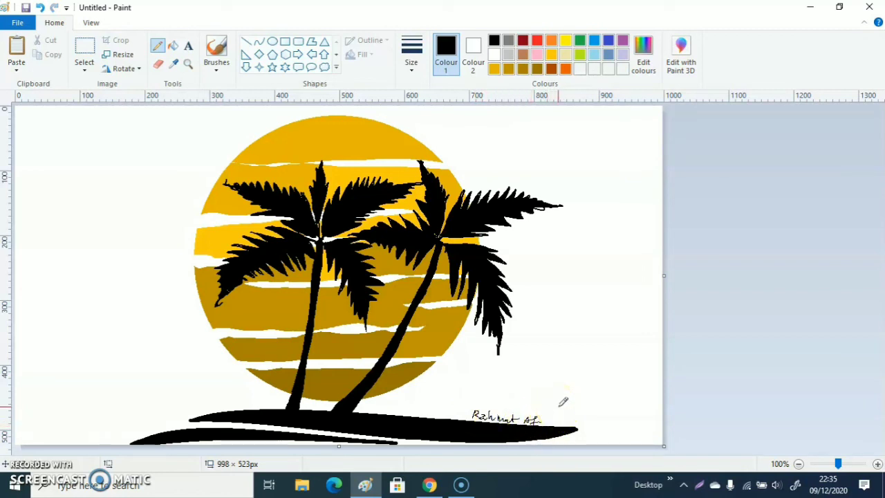